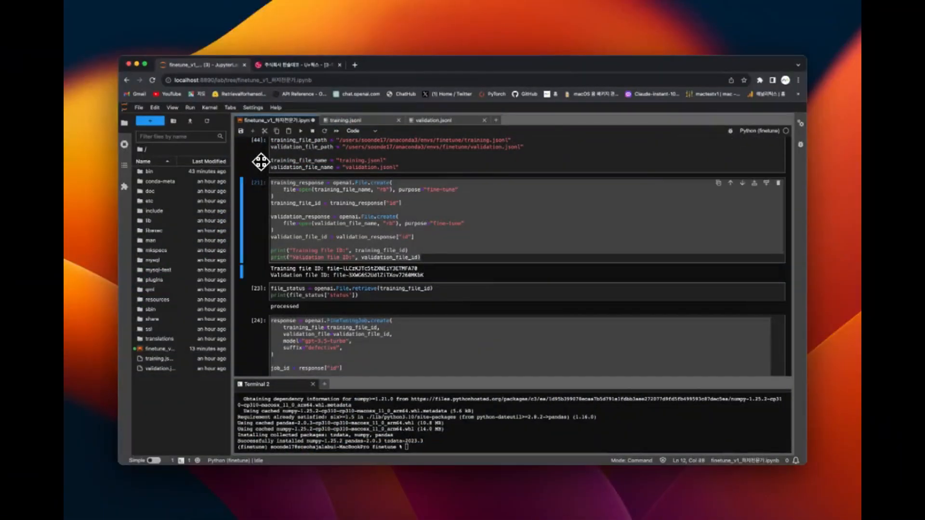
Upload the training and validation files, confirm processing, and create the gpt-3.5-turbo fine-tuning job.
{"action": "key", "text": "shift+Return"}
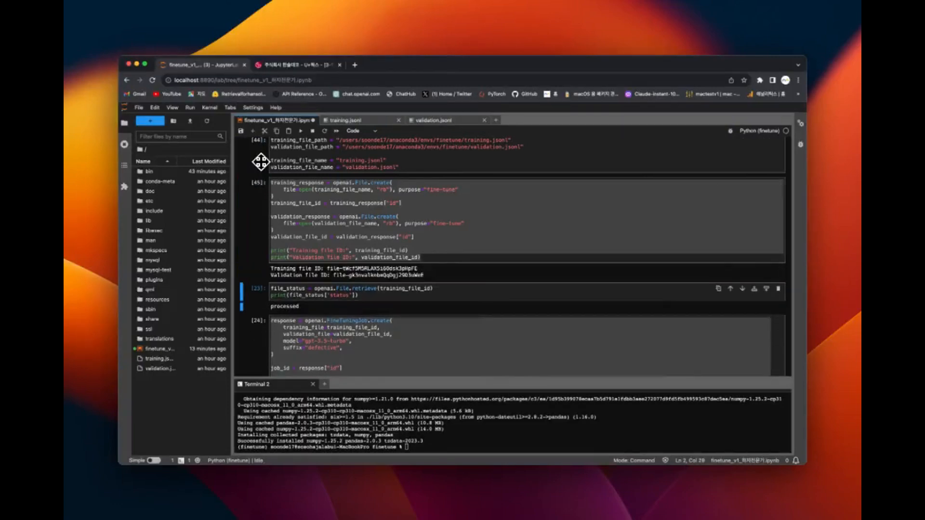
{"action": "key", "text": "shift+Return"}
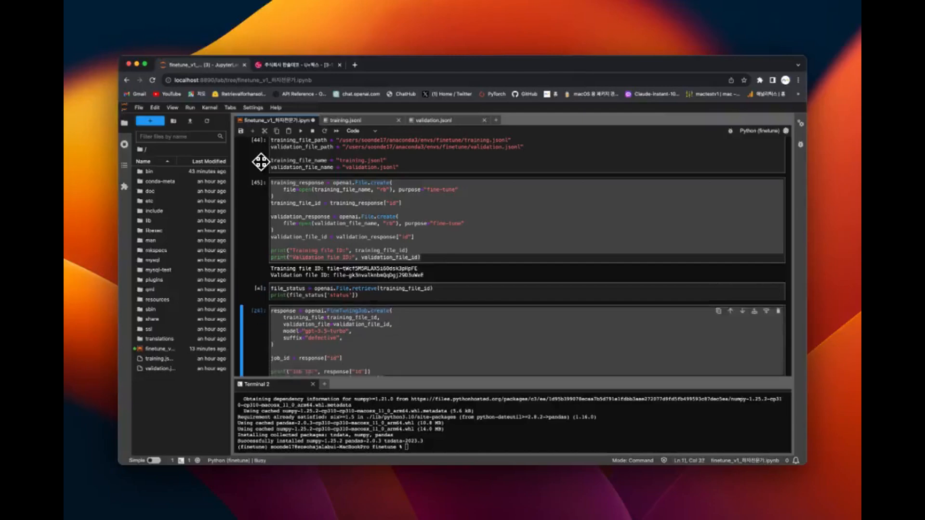
{"action": "key", "text": "shift+Return"}
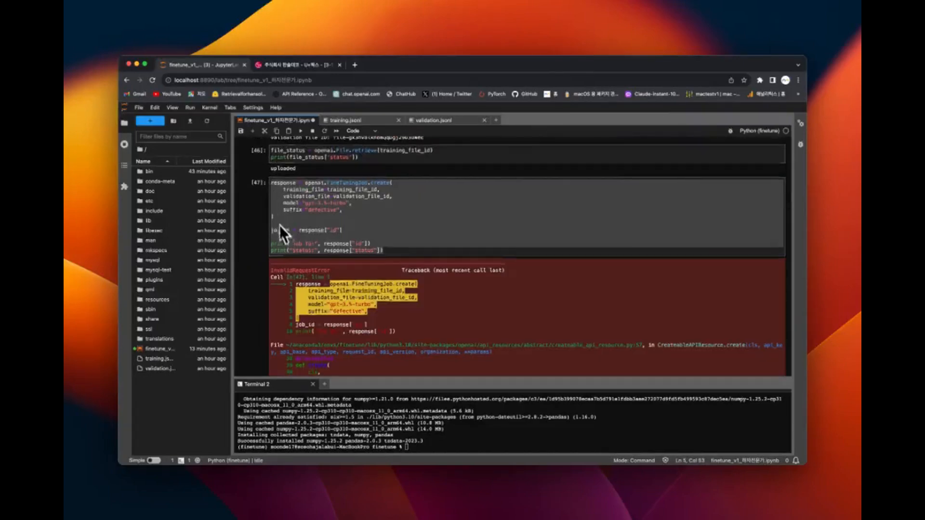
{"action": "scroll", "coordinate": [267, 217], "scroll_direction": "down", "scroll_amount": 5}
{"action": "scroll", "coordinate": [275, 237], "scroll_direction": "down", "scroll_amount": 2}
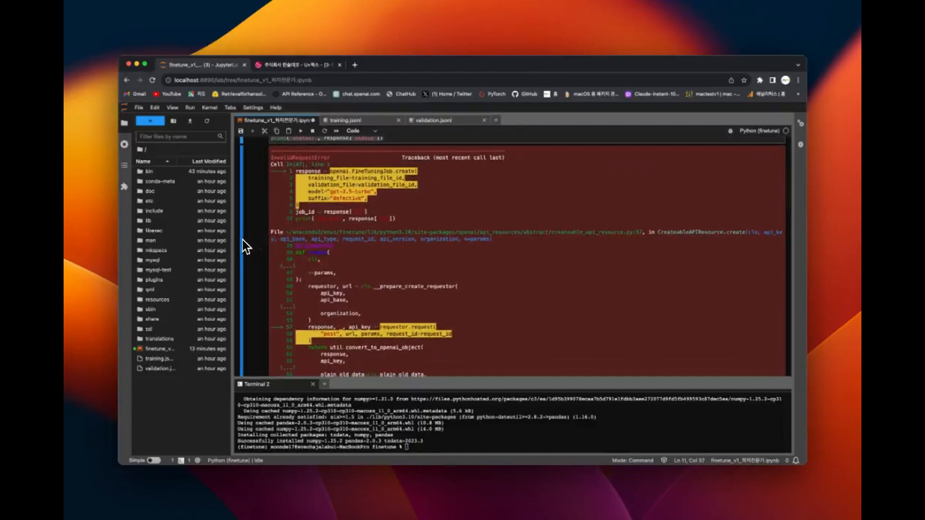
{"action": "key", "text": "shift+Return"}
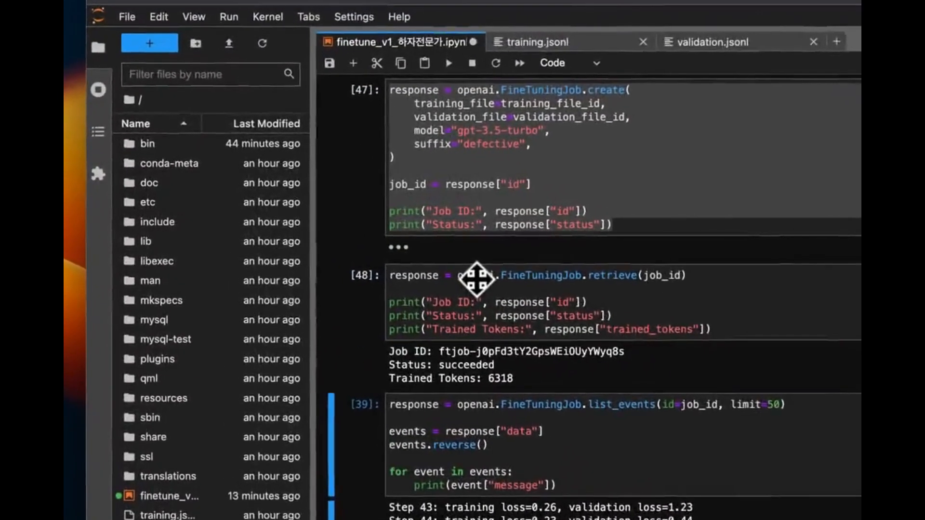
Retrieve the succeeded job's status and training loss events, then read out the fine-tuned model ID.
{"action": "key", "text": "shift+Return"}
{"action": "scroll", "coordinate": [479, 281], "scroll_direction": "down", "scroll_amount": 4}
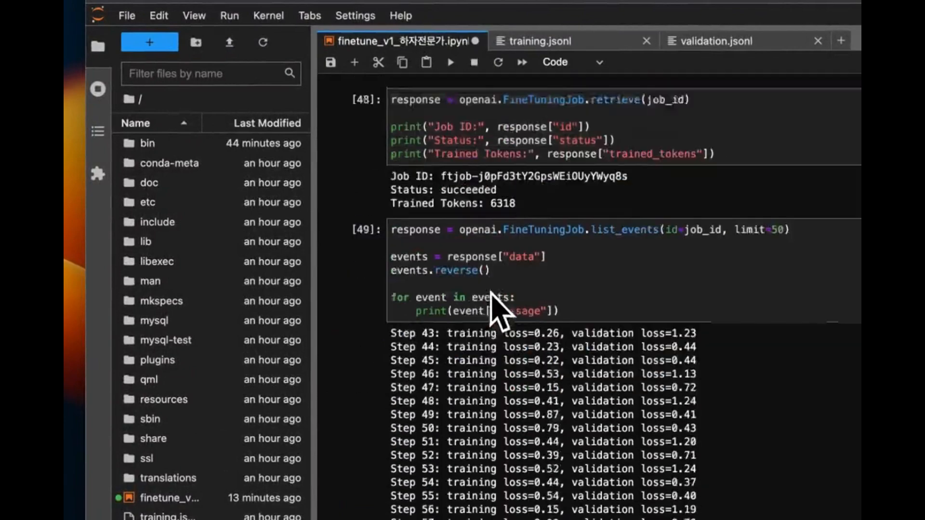
{"action": "scroll", "coordinate": [491, 304], "scroll_direction": "down", "scroll_amount": 4}
{"action": "scroll", "coordinate": [495, 311], "scroll_direction": "down", "scroll_amount": 5}
{"action": "scroll", "coordinate": [498, 318], "scroll_direction": "down", "scroll_amount": 3}
{"action": "scroll", "coordinate": [493, 316], "scroll_direction": "down", "scroll_amount": 5}
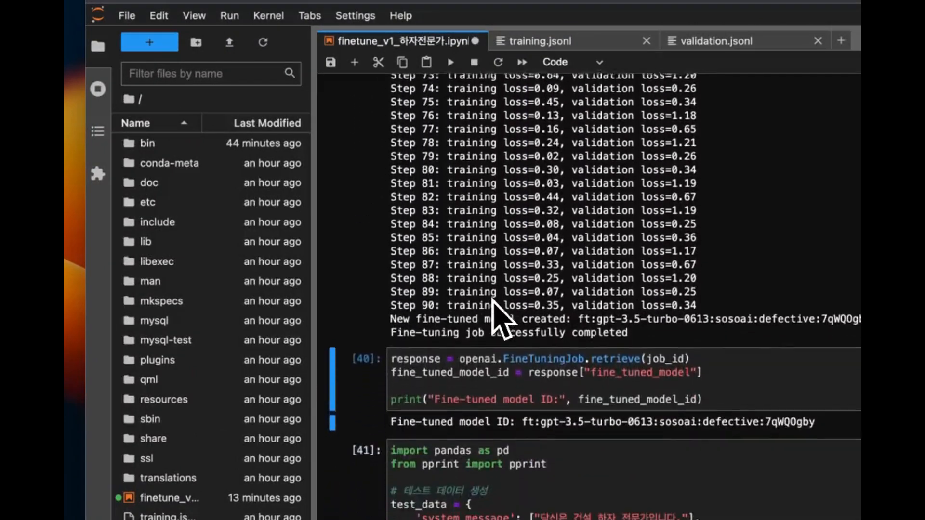
{"action": "left_click", "coordinate": [441, 329]}
{"action": "key", "text": "shift+Return"}
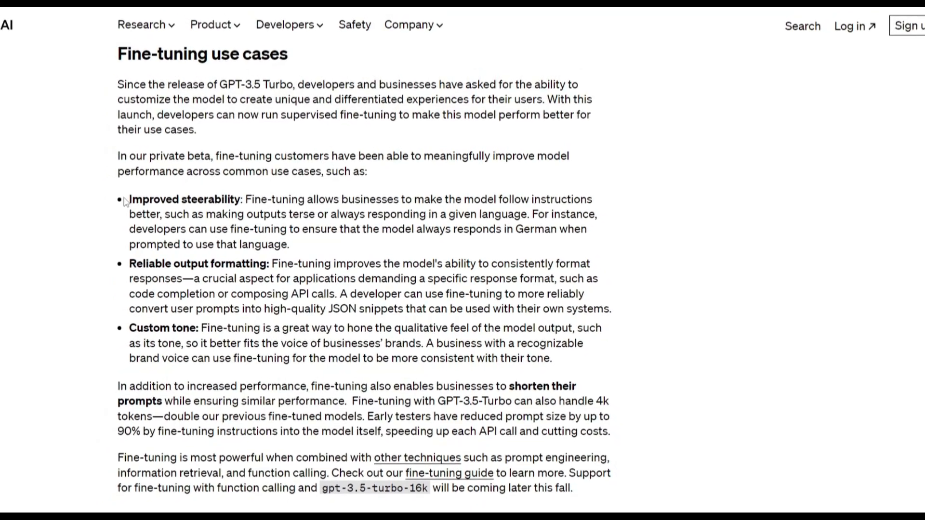
{"action": "left_click_drag", "start_coordinate": [137, 200], "coordinate": [246, 201]}
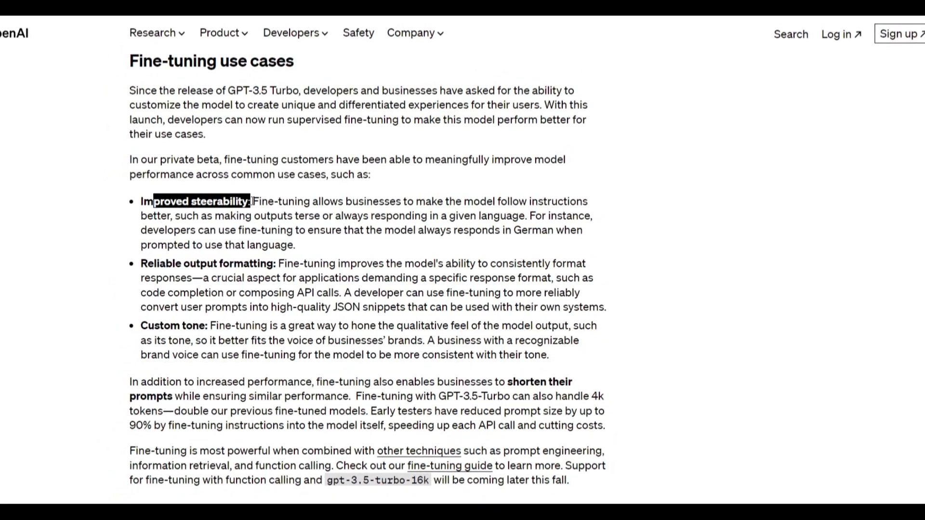
{"action": "left_click", "coordinate": [212, 253]}
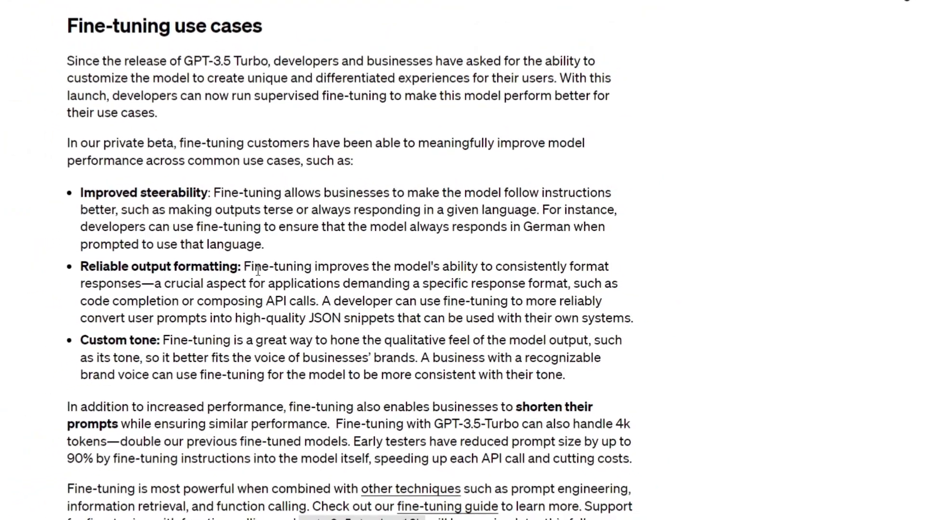
{"action": "left_click_drag", "start_coordinate": [244, 267], "coordinate": [411, 266]}
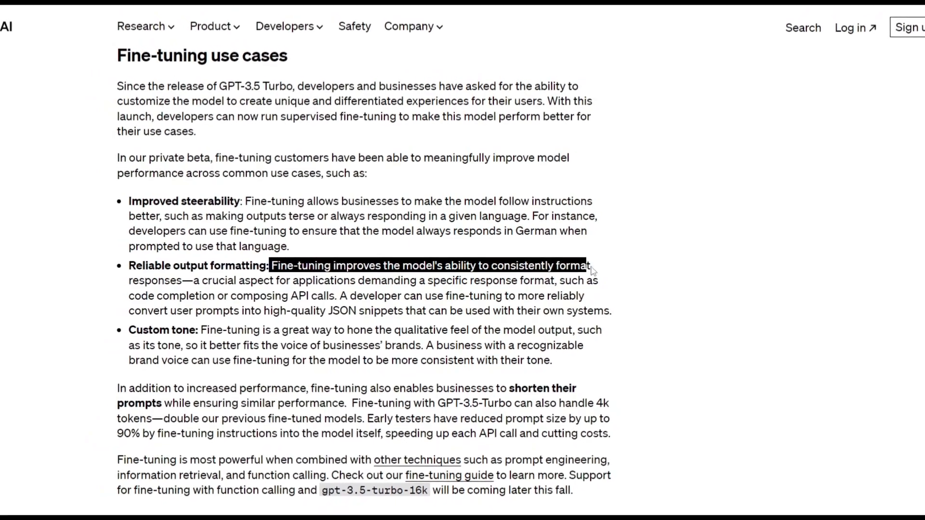
{"action": "mouse_move", "coordinate": [450, 266]}
{"action": "left_mouse_down"}
{"action": "mouse_move", "coordinate": [186, 295]}
{"action": "mouse_move", "coordinate": [345, 280]}
{"action": "mouse_move", "coordinate": [540, 281]}
{"action": "left_mouse_up"}
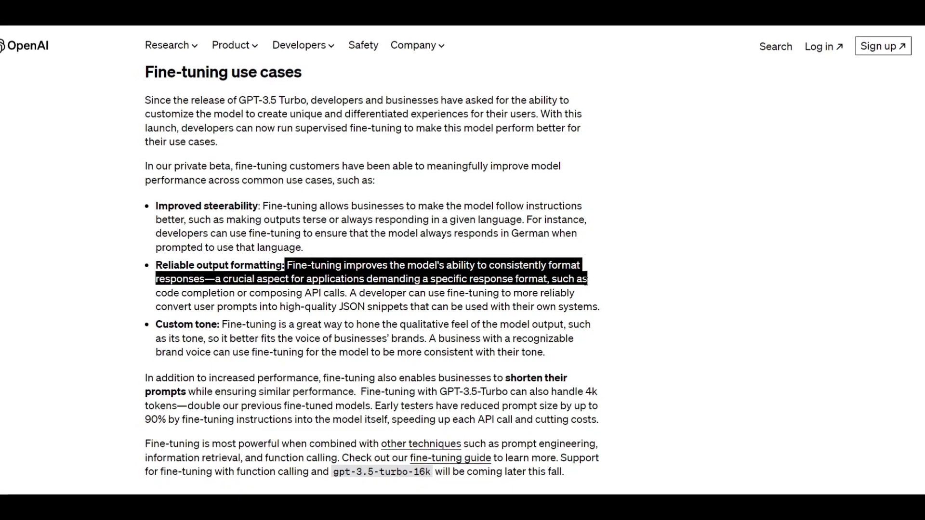
{"action": "mouse_move", "coordinate": [540, 280]}
{"action": "left_mouse_down"}
{"action": "mouse_move", "coordinate": [237, 293]}
{"action": "mouse_move", "coordinate": [341, 292]}
{"action": "left_mouse_up"}
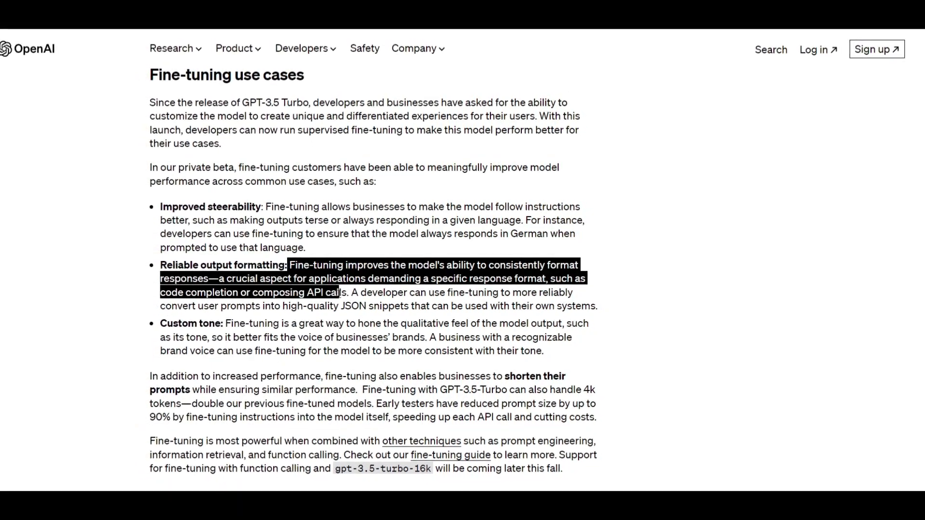
{"action": "left_click", "coordinate": [342, 292]}
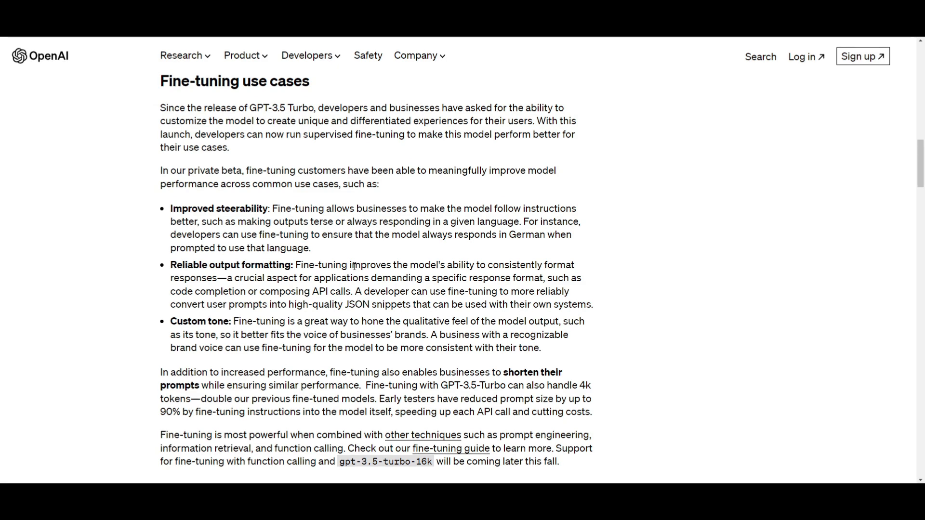
{"action": "left_click_drag", "start_coordinate": [448, 291], "coordinate": [411, 304]}
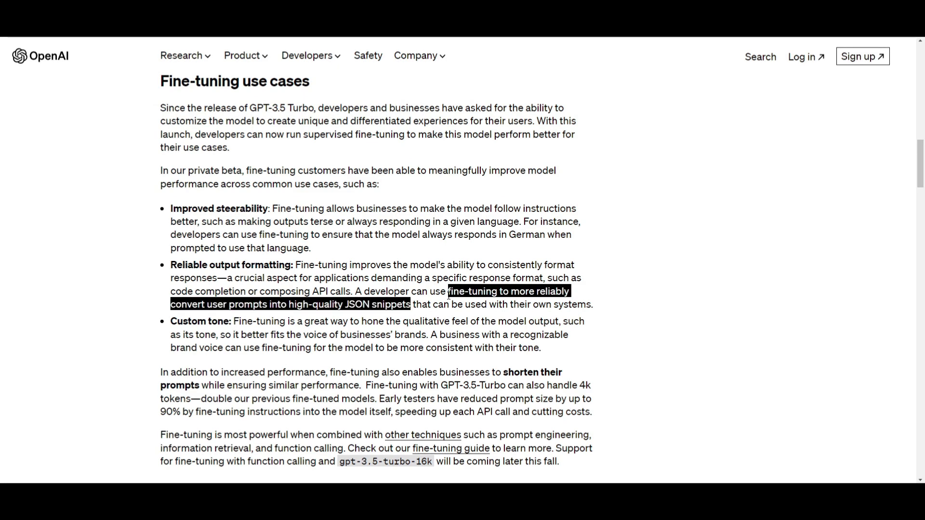
{"action": "left_click", "coordinate": [434, 296]}
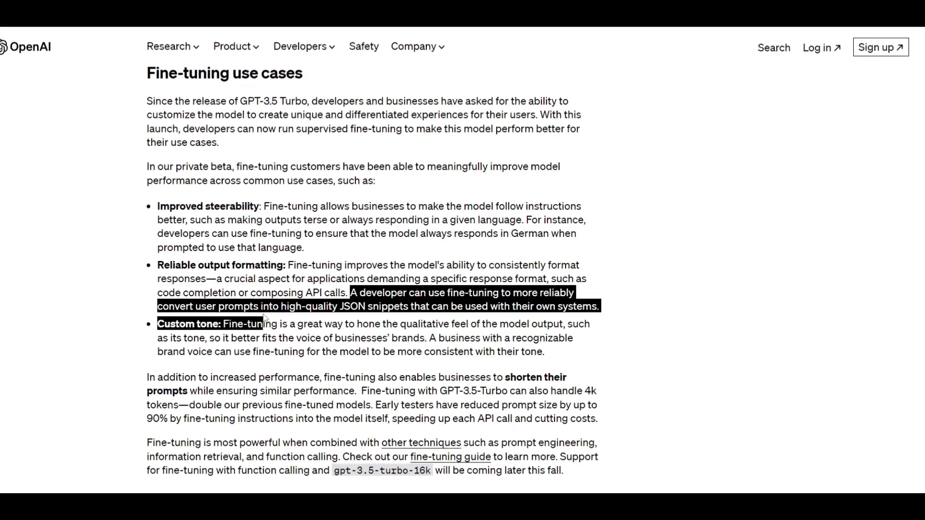
{"action": "mouse_move", "coordinate": [367, 308]}
{"action": "left_mouse_down"}
{"action": "mouse_move", "coordinate": [603, 309]}
{"action": "mouse_move", "coordinate": [516, 295]}
{"action": "left_mouse_up"}
{"action": "left_click", "coordinate": [619, 308]}
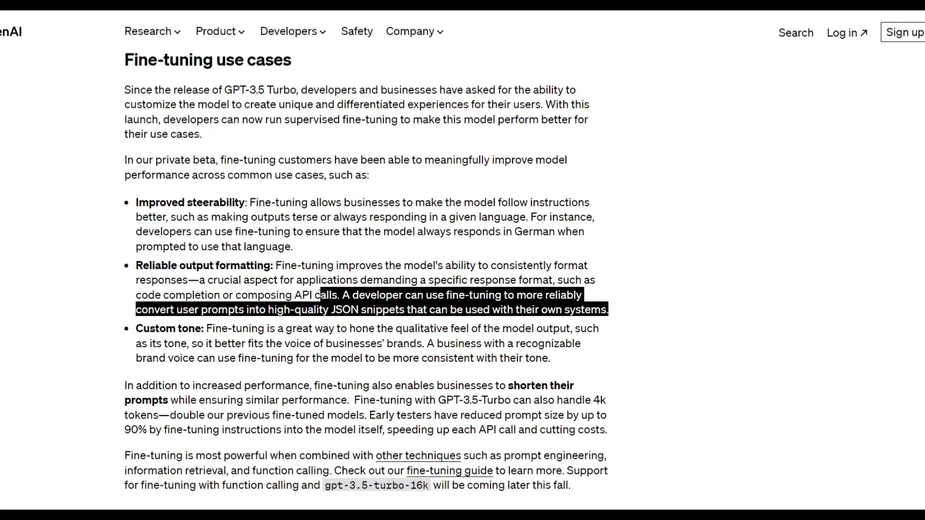
{"action": "left_click", "coordinate": [141, 217]}
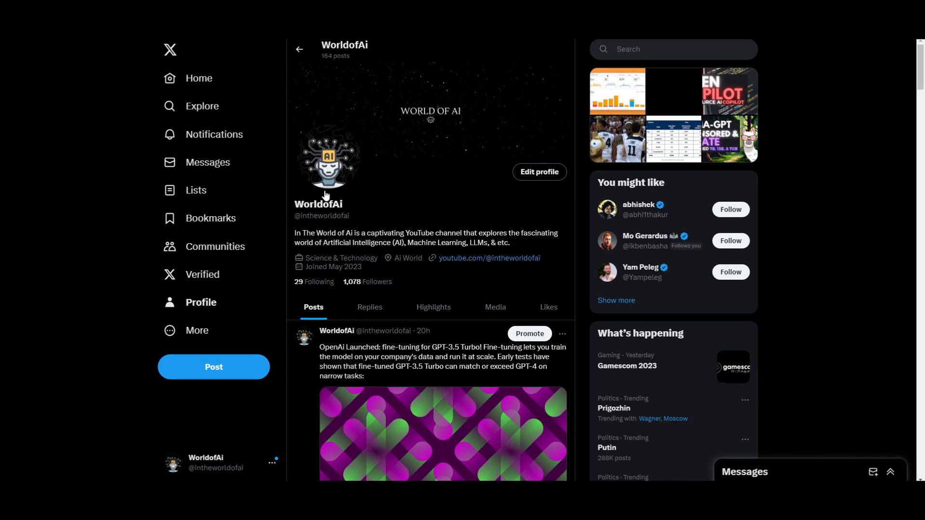
{"action": "scroll", "coordinate": [434, 253], "scroll_direction": "down", "scroll_amount": 5}
{"action": "scroll", "coordinate": [433, 254], "scroll_direction": "down", "scroll_amount": 5}
{"action": "scroll", "coordinate": [434, 253], "scroll_direction": "down", "scroll_amount": 5}
{"action": "scroll", "coordinate": [439, 253], "scroll_direction": "down", "scroll_amount": 5}
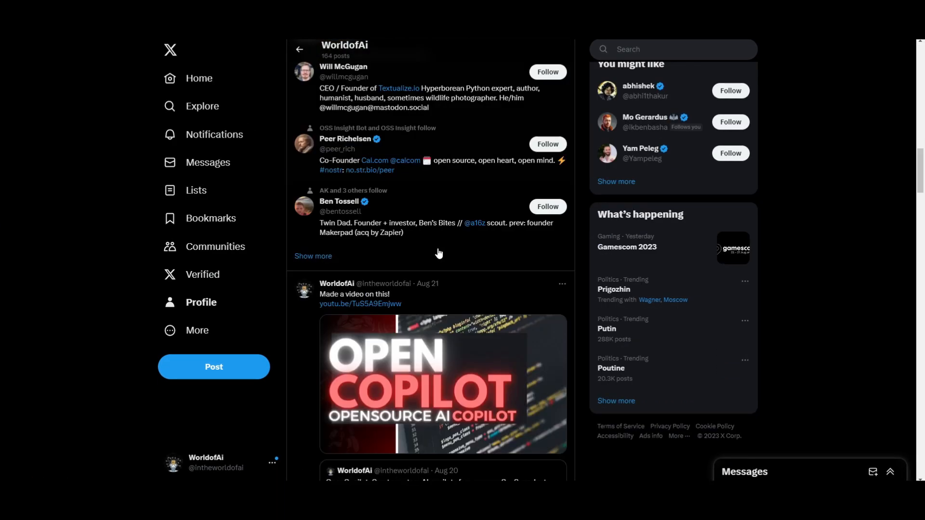
{"action": "scroll", "coordinate": [438, 253], "scroll_direction": "down", "scroll_amount": 4}
{"action": "scroll", "coordinate": [439, 253], "scroll_direction": "down", "scroll_amount": 4}
{"action": "scroll", "coordinate": [441, 290], "scroll_direction": "down", "scroll_amount": 4}
{"action": "scroll", "coordinate": [447, 312], "scroll_direction": "down", "scroll_amount": 3}
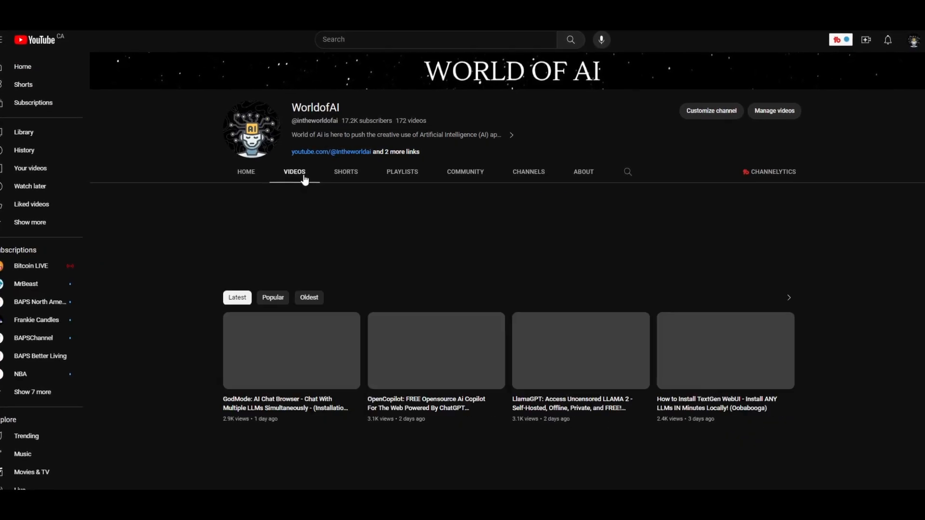
{"action": "scroll", "coordinate": [621, 234], "scroll_direction": "down", "scroll_amount": 3}
{"action": "scroll", "coordinate": [629, 224], "scroll_direction": "down", "scroll_amount": 4}
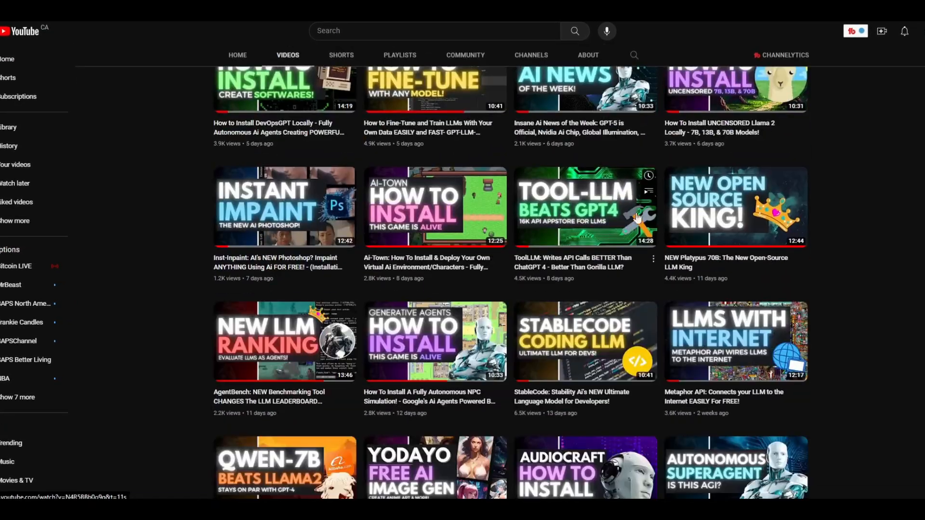
{"action": "scroll", "coordinate": [636, 217], "scroll_direction": "down", "scroll_amount": 4}
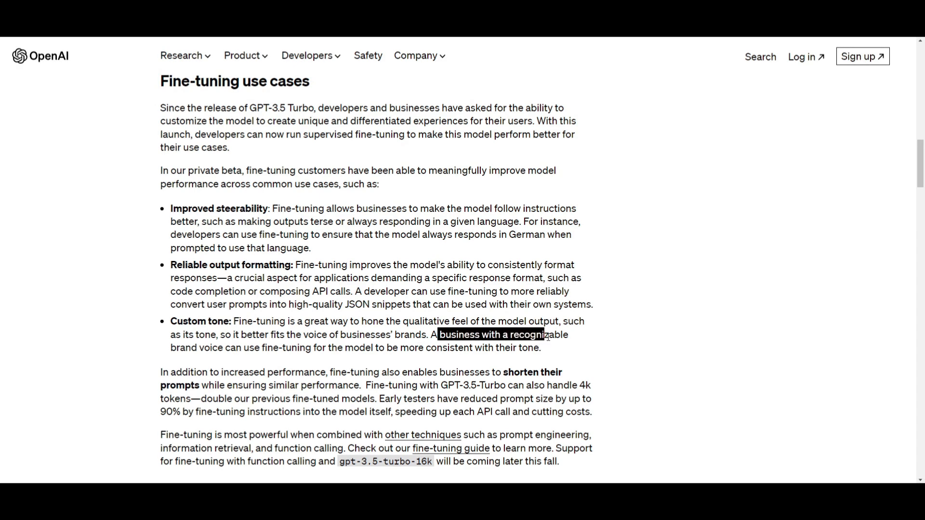
Highlight the Custom tone sentence about a recognizable brand voice, then clear the selection.
{"action": "left_click_drag", "start_coordinate": [548, 335], "coordinate": [172, 348]}
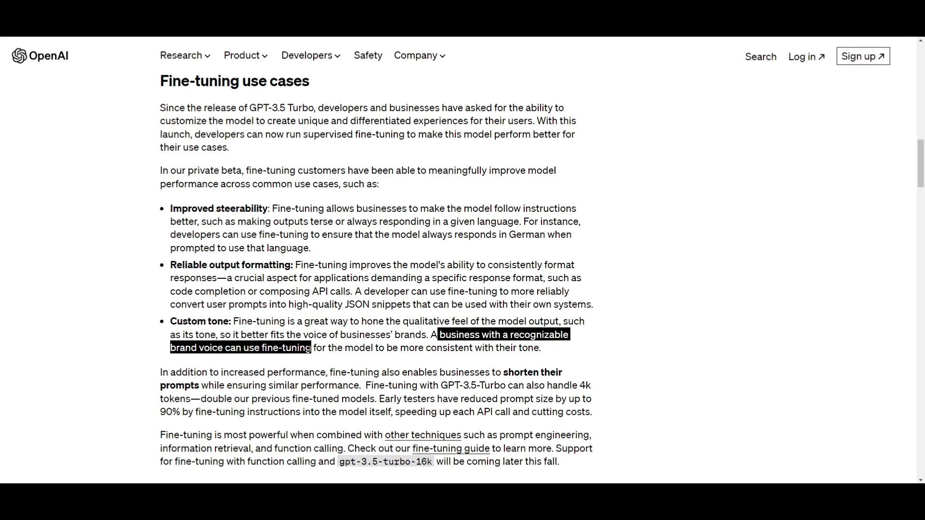
{"action": "left_click_drag", "start_coordinate": [356, 347], "coordinate": [275, 353]}
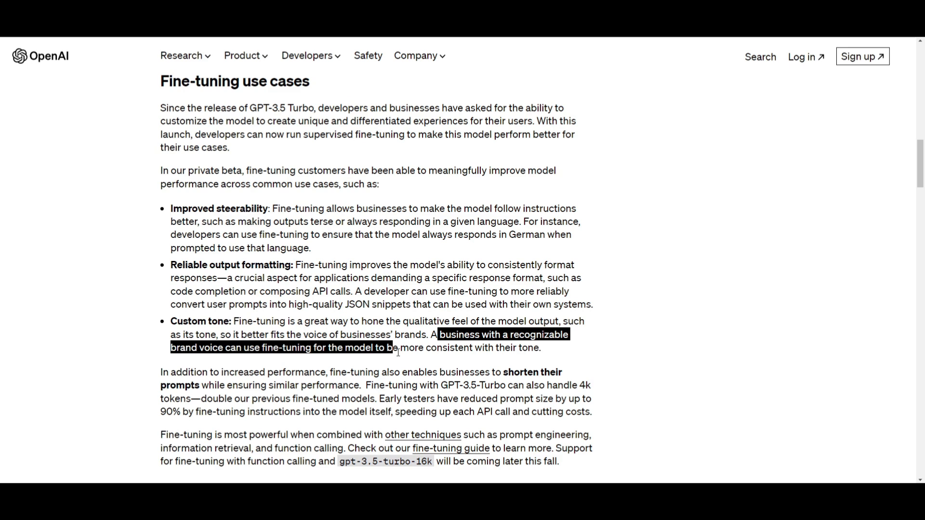
{"action": "left_click", "coordinate": [543, 352]}
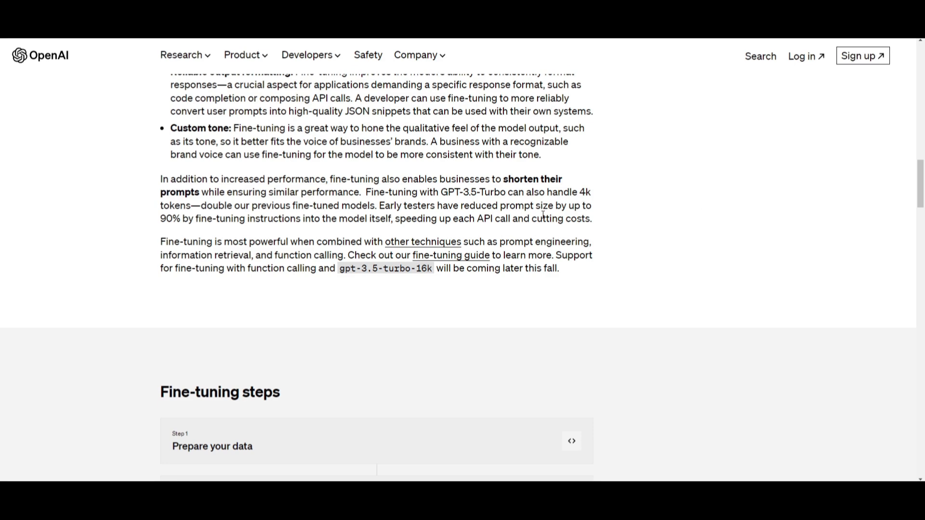
Highlight the sentence about cutting prompt size by up to 90%, then clear it.
{"action": "left_click_drag", "start_coordinate": [537, 205], "coordinate": [247, 218]}
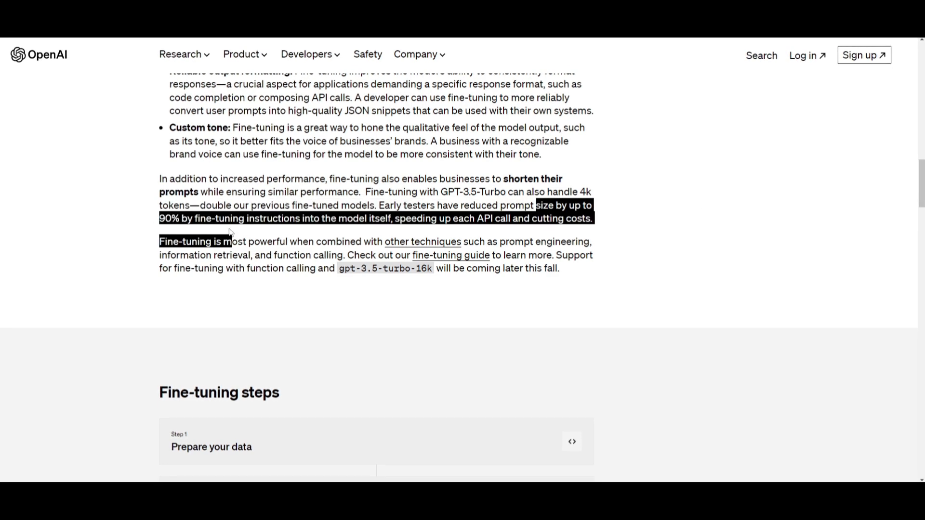
{"action": "left_click", "coordinate": [368, 218]}
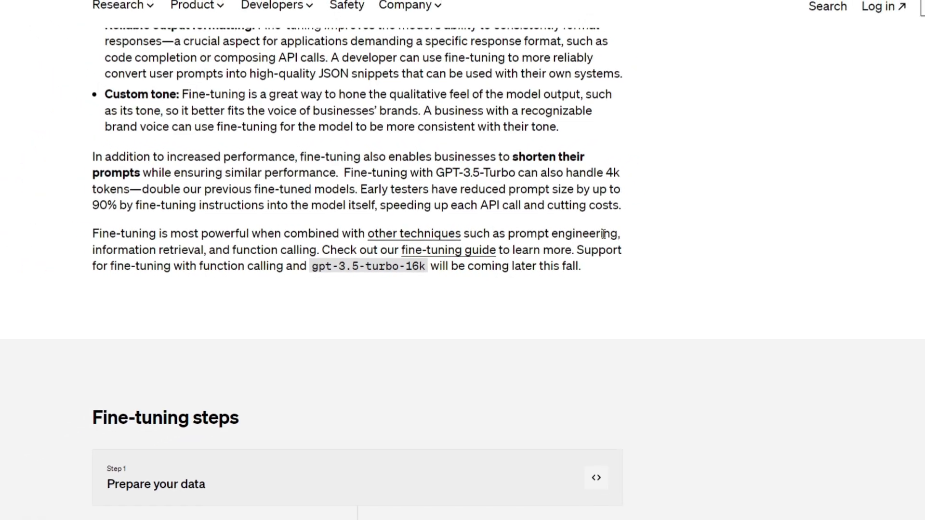
Highlight the gpt-3.5-turbo-16k model name in the 4k-token paragraph, then clear the selection.
{"action": "left_click_drag", "start_coordinate": [102, 265], "coordinate": [434, 266]}
{"action": "left_click", "coordinate": [311, 267]}
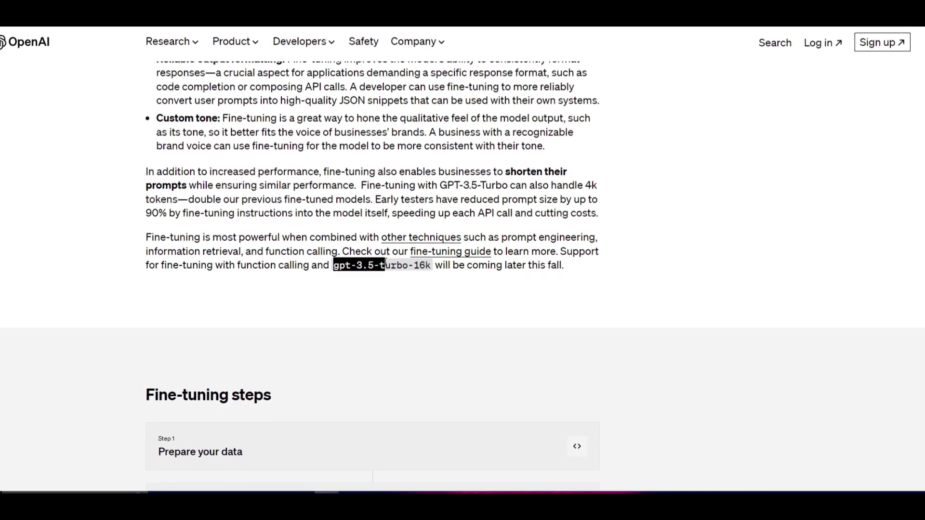
{"action": "left_click", "coordinate": [437, 259]}
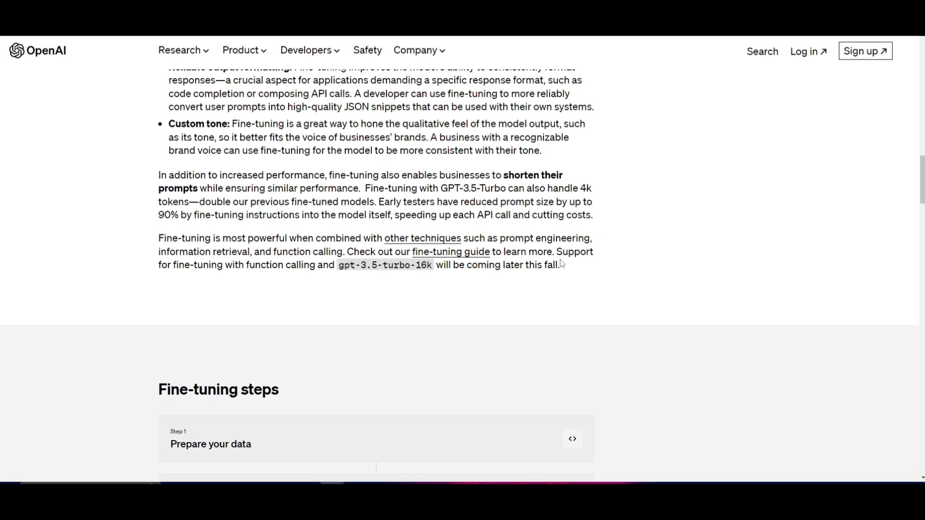
{"action": "left_click", "coordinate": [557, 265]}
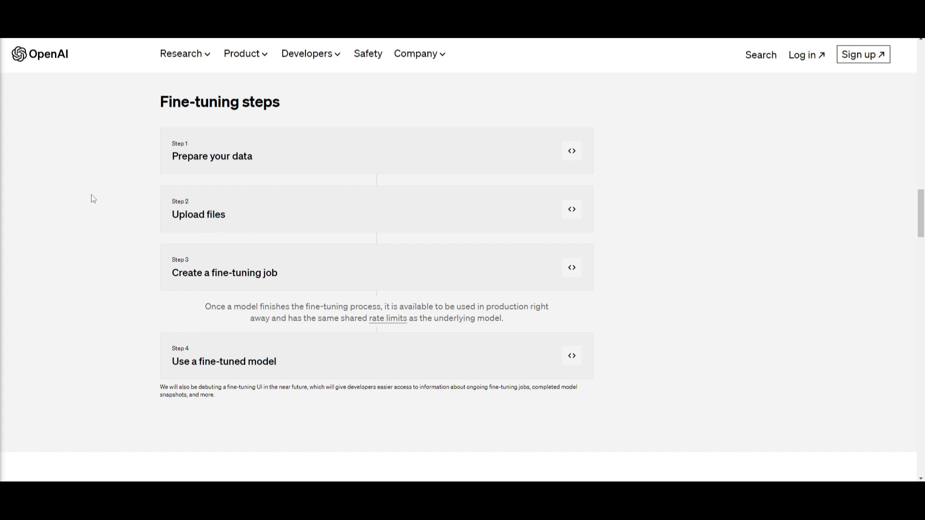
Expand and collapse the code examples for Prepare your data and Upload files.
{"action": "left_click", "coordinate": [571, 150]}
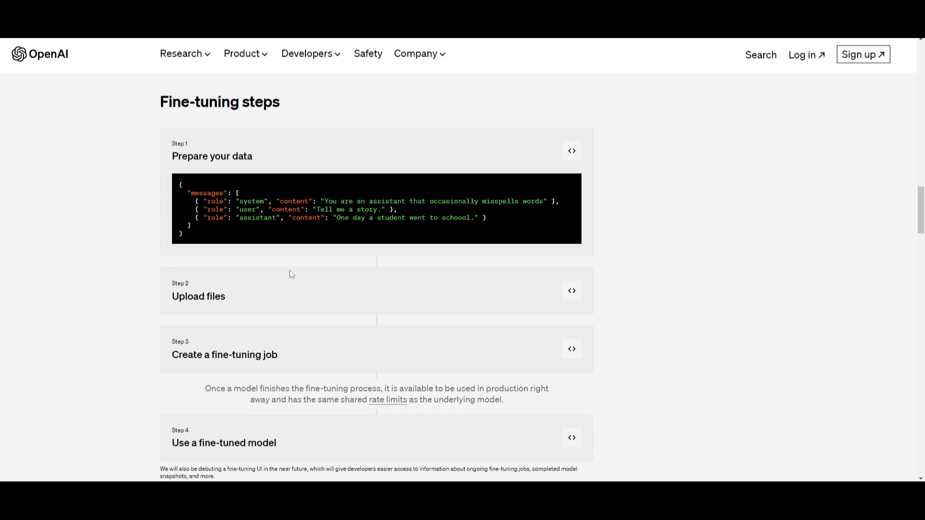
{"action": "left_click", "coordinate": [572, 291]}
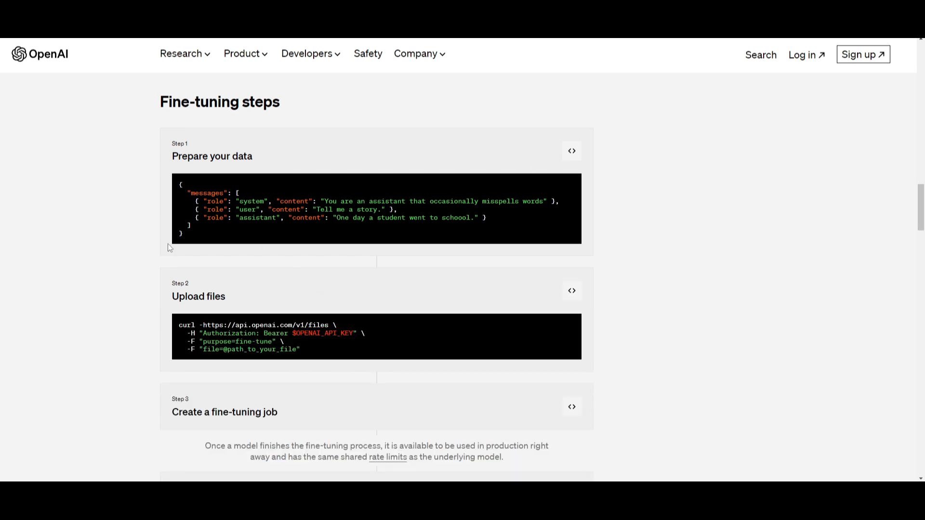
{"action": "left_click", "coordinate": [571, 152]}
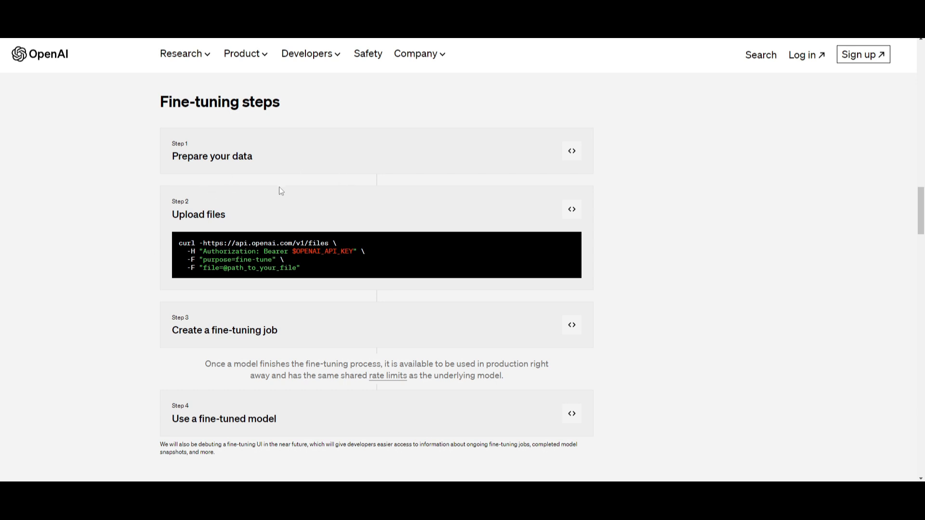
{"action": "left_click", "coordinate": [571, 210]}
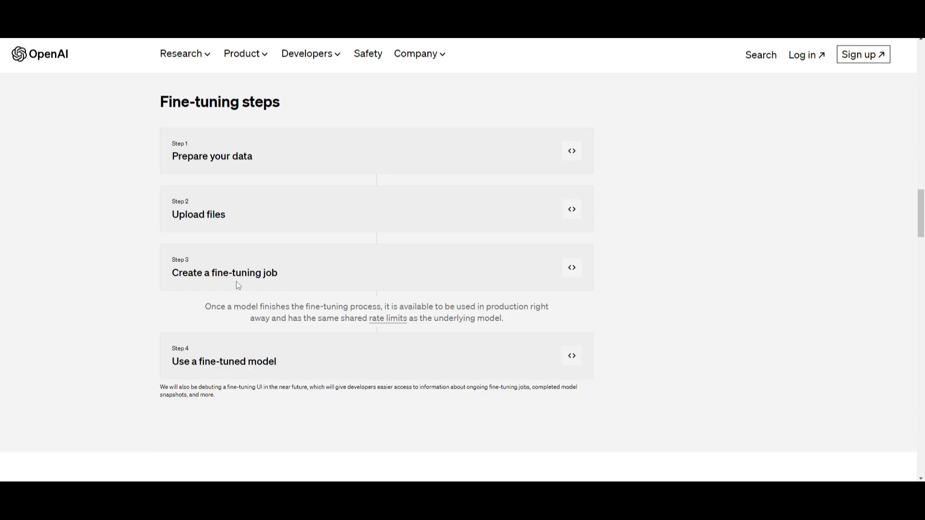
Expand and collapse the curl example for creating a fine-tuning job.
{"action": "left_click", "coordinate": [572, 269]}
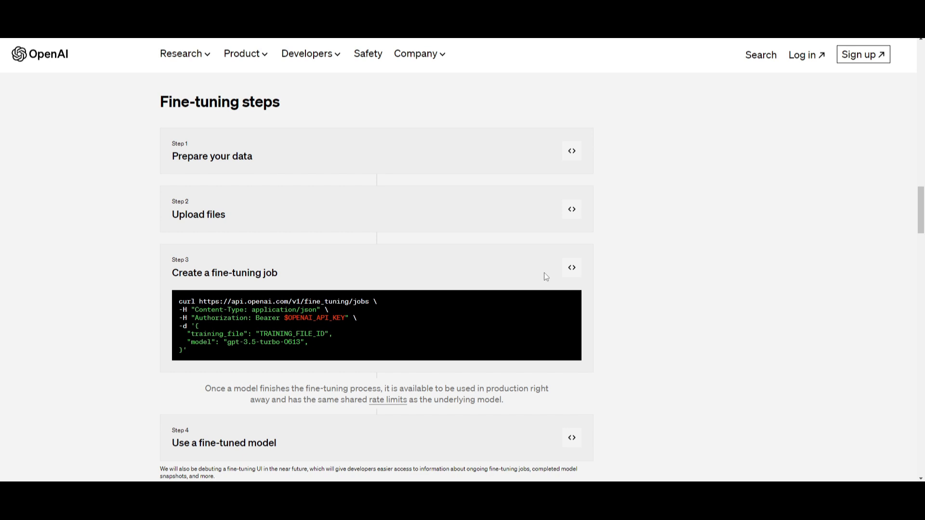
{"action": "left_click", "coordinate": [572, 268]}
{"action": "scroll", "coordinate": [502, 283], "scroll_direction": "down", "scroll_amount": 3}
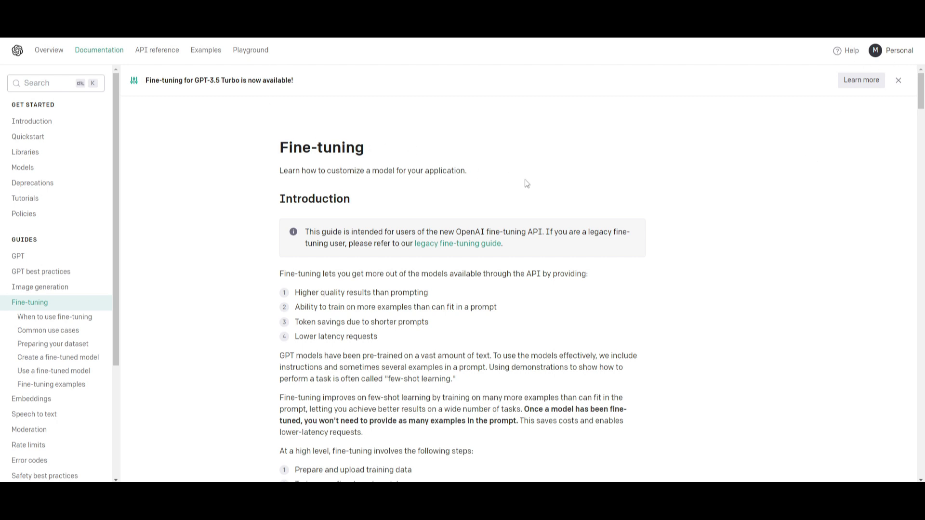
{"action": "scroll", "coordinate": [593, 206], "scroll_direction": "down", "scroll_amount": 1}
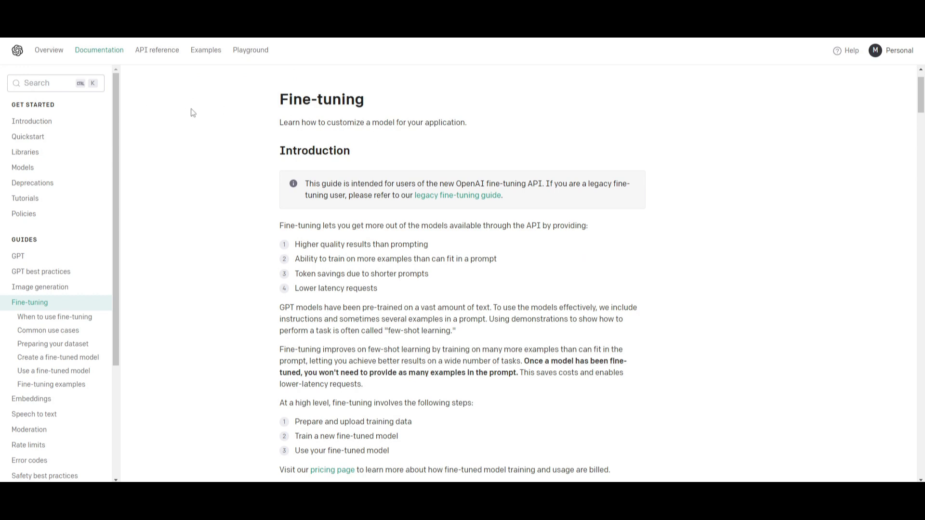
{"action": "scroll", "coordinate": [418, 218], "scroll_direction": "down", "scroll_amount": 2}
{"action": "scroll", "coordinate": [405, 217], "scroll_direction": "down", "scroll_amount": 1}
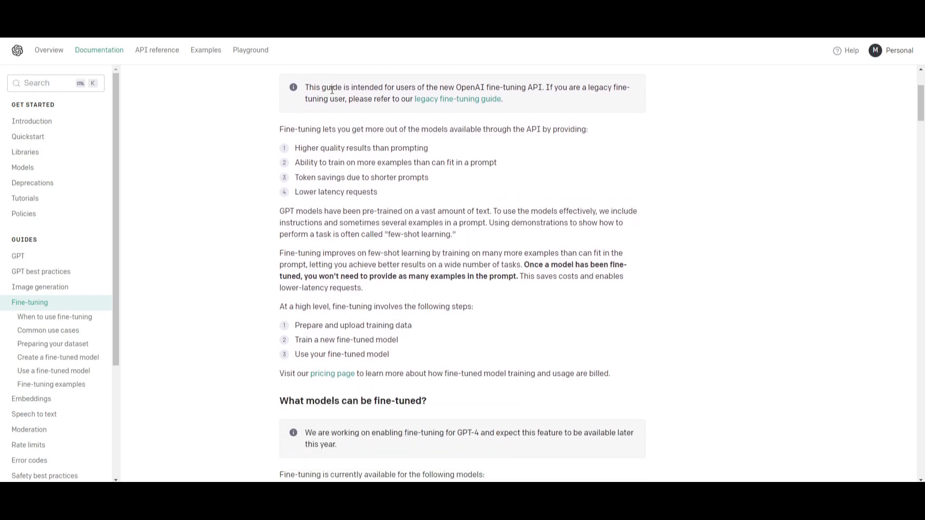
{"action": "scroll", "coordinate": [321, 149], "scroll_direction": "down", "scroll_amount": 2}
{"action": "scroll", "coordinate": [321, 150], "scroll_direction": "down", "scroll_amount": 1}
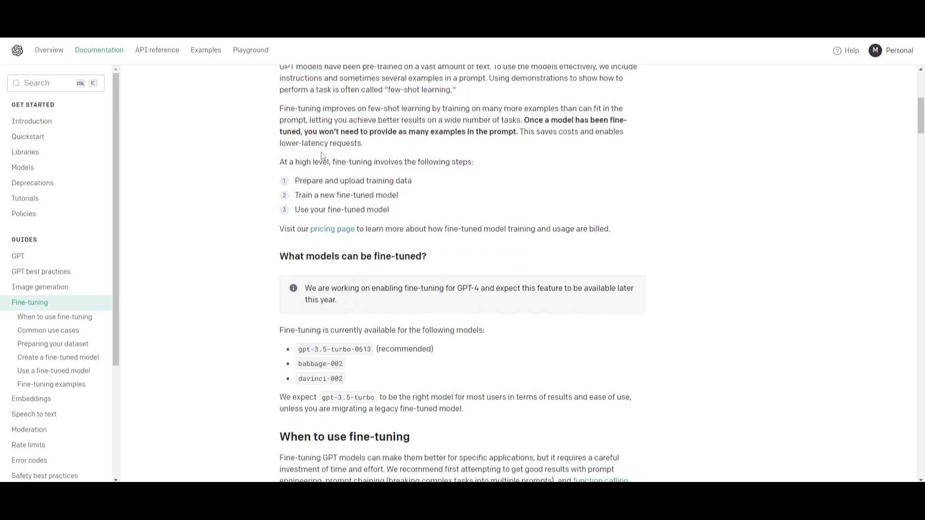
{"action": "scroll", "coordinate": [321, 150], "scroll_direction": "down", "scroll_amount": 1}
{"action": "scroll", "coordinate": [324, 154], "scroll_direction": "down", "scroll_amount": 2}
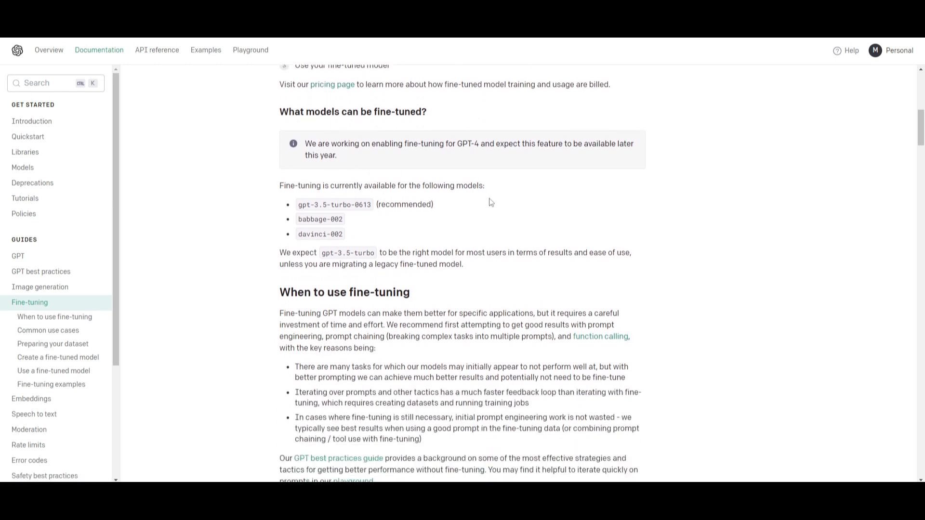
{"action": "scroll", "coordinate": [507, 206], "scroll_direction": "down", "scroll_amount": 1}
{"action": "scroll", "coordinate": [549, 209], "scroll_direction": "down", "scroll_amount": 1}
{"action": "scroll", "coordinate": [600, 210], "scroll_direction": "up", "scroll_amount": 1}
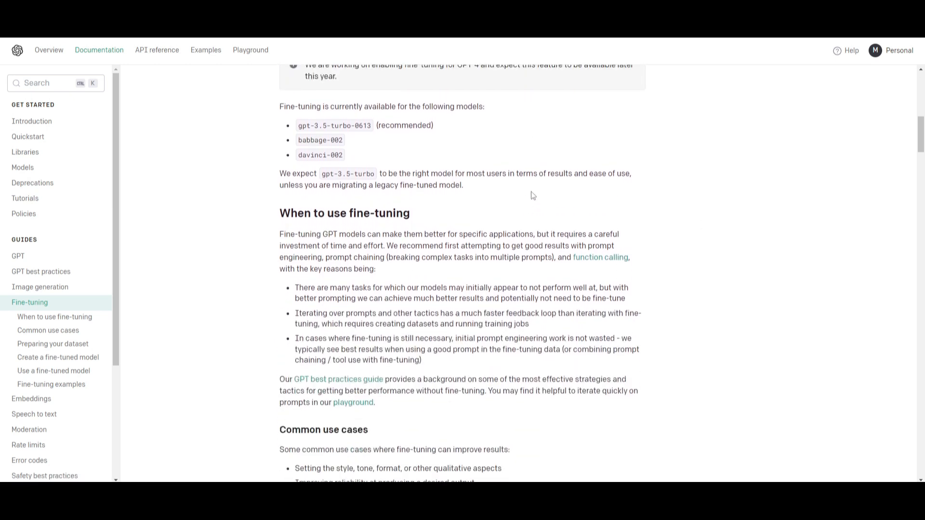
{"action": "scroll", "coordinate": [542, 202], "scroll_direction": "up", "scroll_amount": 1}
{"action": "scroll", "coordinate": [543, 199], "scroll_direction": "up", "scroll_amount": 1}
{"action": "scroll", "coordinate": [543, 198], "scroll_direction": "up", "scroll_amount": 2}
{"action": "scroll", "coordinate": [541, 199], "scroll_direction": "down", "scroll_amount": 4}
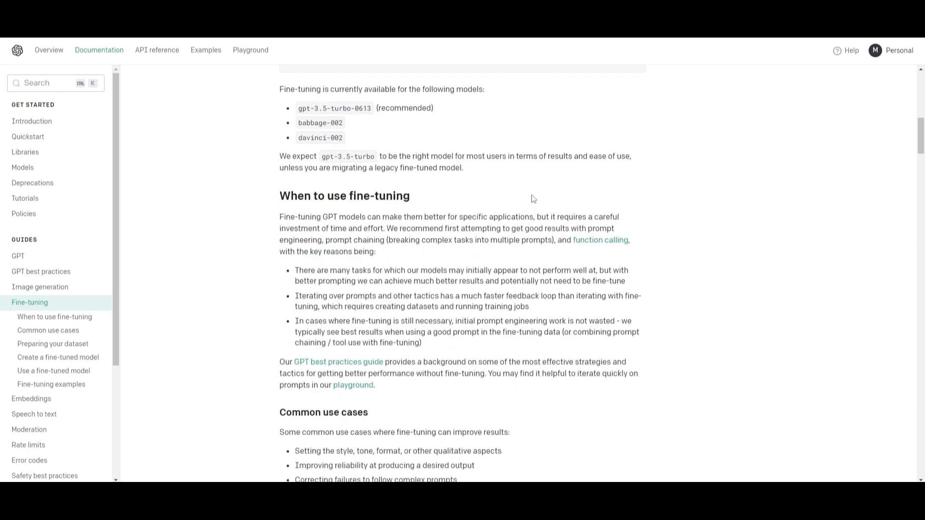
{"action": "scroll", "coordinate": [559, 177], "scroll_direction": "down", "scroll_amount": 3}
{"action": "scroll", "coordinate": [509, 174], "scroll_direction": "down", "scroll_amount": 3}
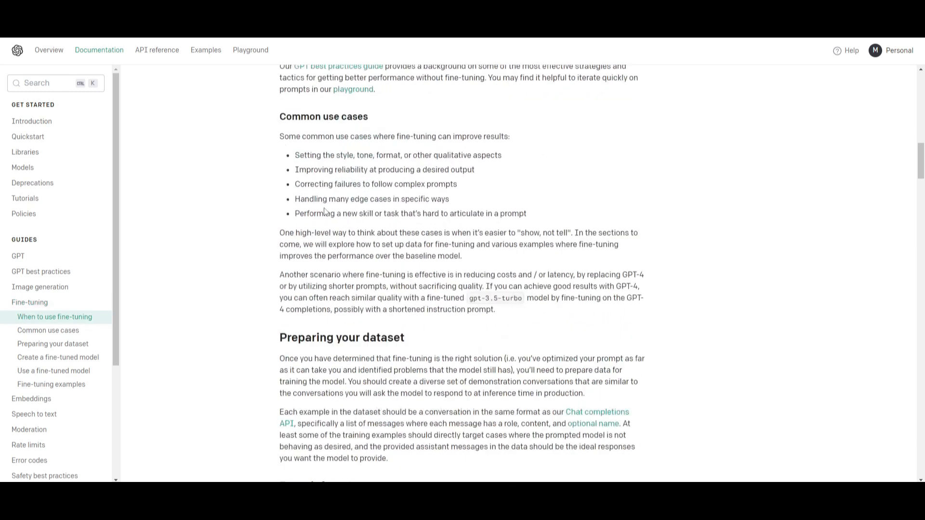
{"action": "scroll", "coordinate": [275, 235], "scroll_direction": "down", "scroll_amount": 3}
{"action": "scroll", "coordinate": [274, 235], "scroll_direction": "down", "scroll_amount": 1}
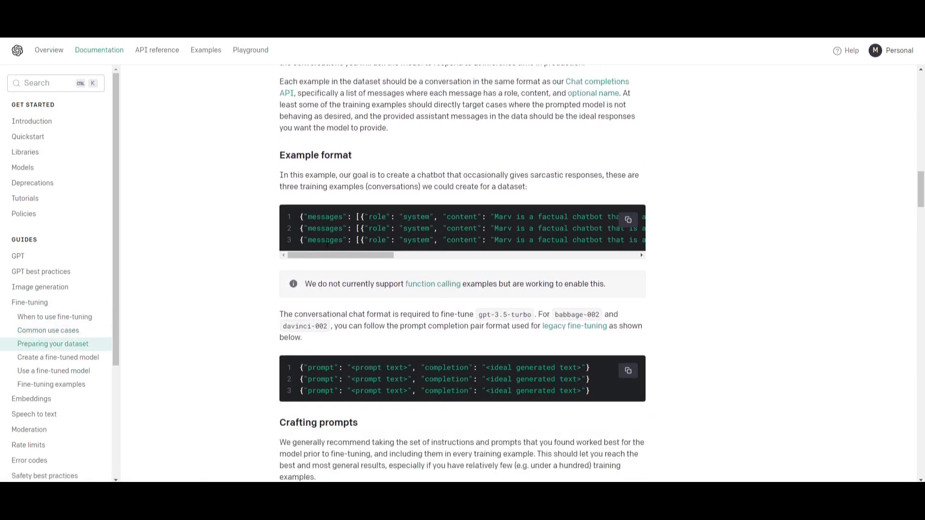
{"action": "scroll", "coordinate": [274, 235], "scroll_direction": "down", "scroll_amount": 3}
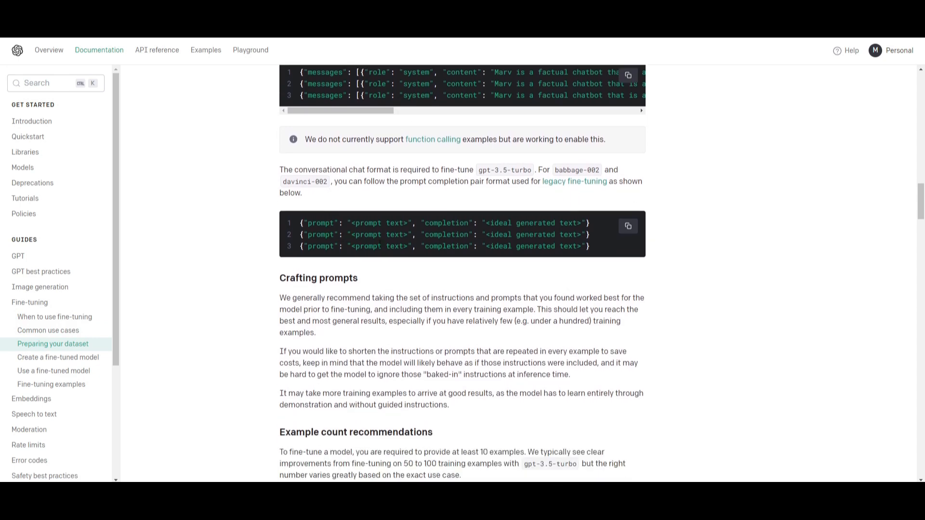
{"action": "scroll", "coordinate": [390, 239], "scroll_direction": "down", "scroll_amount": 3}
{"action": "scroll", "coordinate": [390, 239], "scroll_direction": "down", "scroll_amount": 3}
{"action": "scroll", "coordinate": [391, 239], "scroll_direction": "down", "scroll_amount": 3}
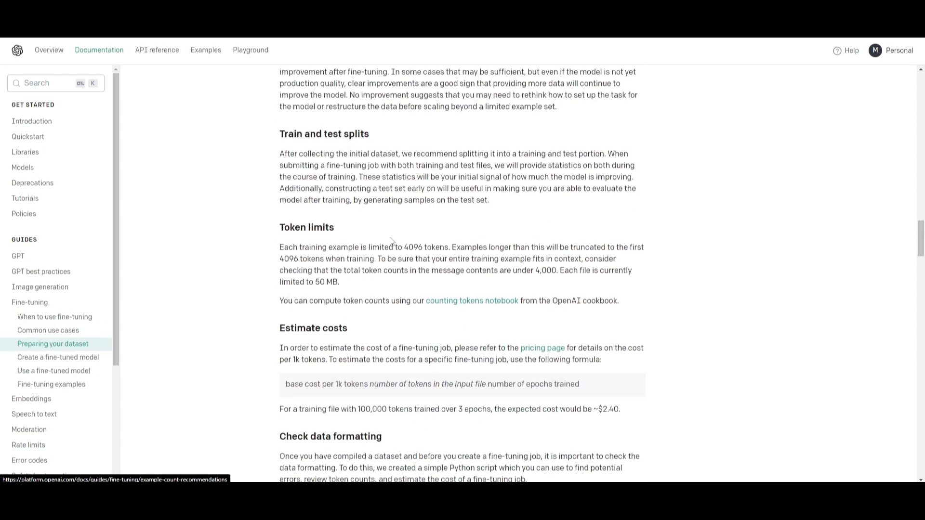
{"action": "scroll", "coordinate": [390, 239], "scroll_direction": "down", "scroll_amount": 3}
{"action": "scroll", "coordinate": [386, 241], "scroll_direction": "down", "scroll_amount": 4}
{"action": "scroll", "coordinate": [386, 241], "scroll_direction": "down", "scroll_amount": 5}
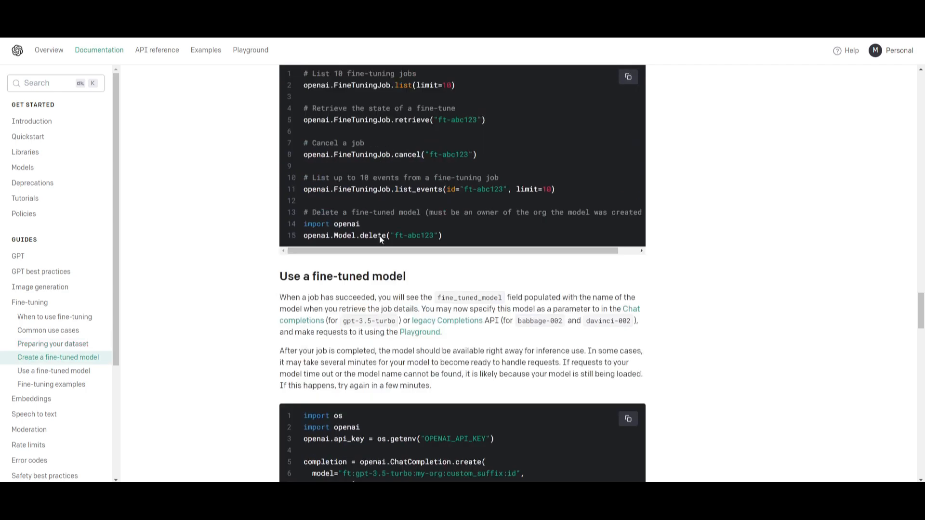
{"action": "scroll", "coordinate": [379, 236], "scroll_direction": "down", "scroll_amount": 4}
{"action": "scroll", "coordinate": [377, 242], "scroll_direction": "down", "scroll_amount": 4}
{"action": "scroll", "coordinate": [377, 242], "scroll_direction": "down", "scroll_amount": 5}
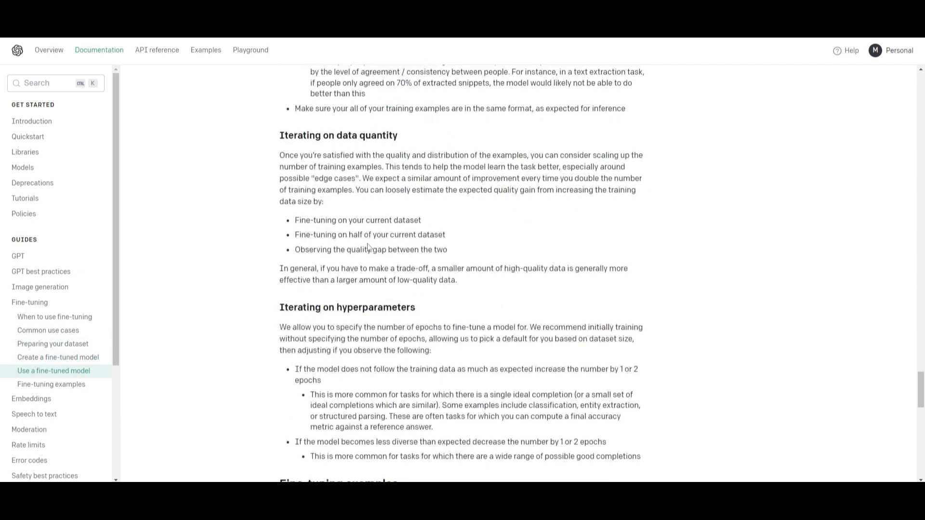
{"action": "scroll", "coordinate": [369, 245], "scroll_direction": "down", "scroll_amount": 6}
{"action": "scroll", "coordinate": [369, 246], "scroll_direction": "down", "scroll_amount": 5}
{"action": "scroll", "coordinate": [369, 249], "scroll_direction": "down", "scroll_amount": 4}
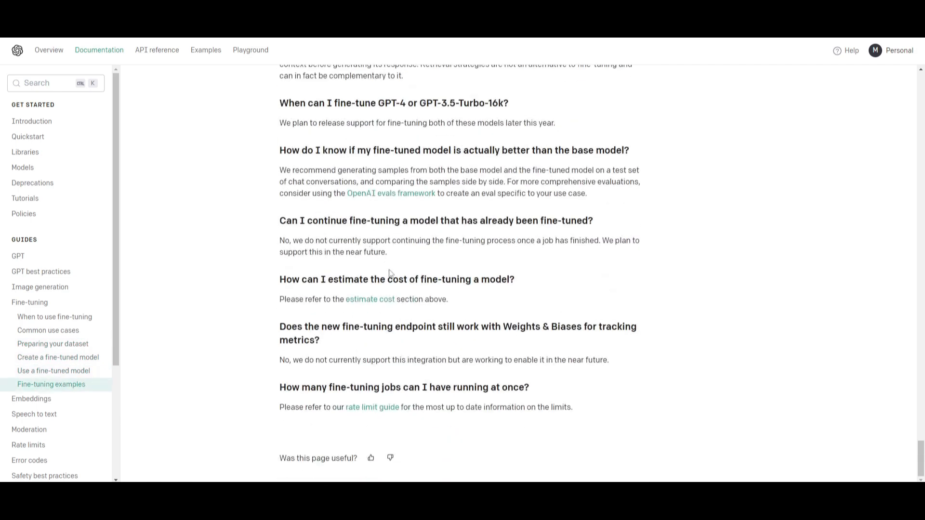
{"action": "scroll", "coordinate": [267, 255], "scroll_direction": "up", "scroll_amount": 3}
{"action": "scroll", "coordinate": [267, 255], "scroll_direction": "up", "scroll_amount": 4}
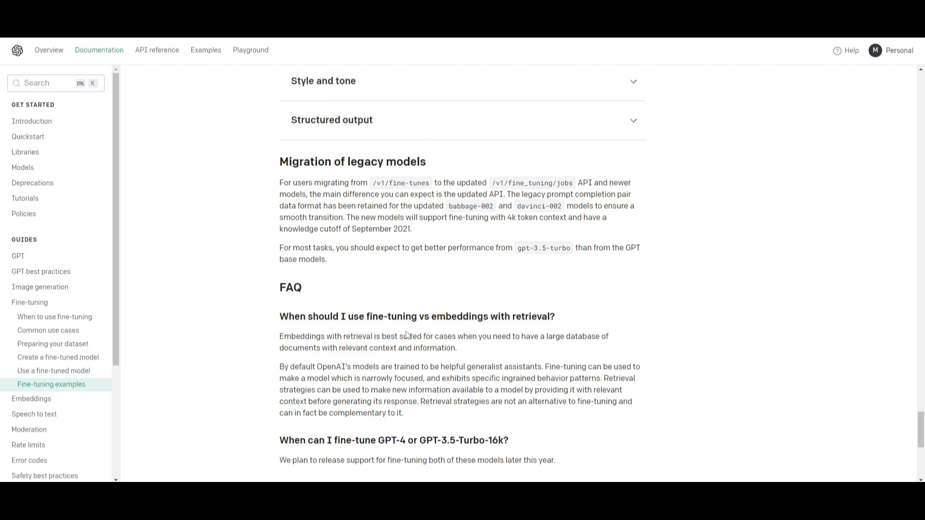
{"action": "scroll", "coordinate": [323, 308], "scroll_direction": "down", "scroll_amount": 2}
{"action": "scroll", "coordinate": [514, 356], "scroll_direction": "down", "scroll_amount": 4}
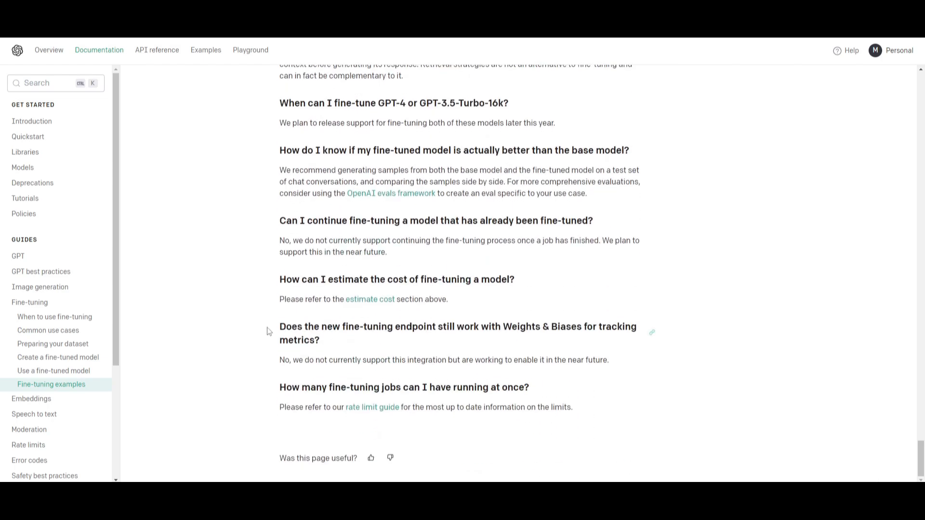
{"action": "scroll", "coordinate": [506, 361], "scroll_direction": "up", "scroll_amount": 8}
{"action": "scroll", "coordinate": [500, 382], "scroll_direction": "up", "scroll_amount": 6}
{"action": "scroll", "coordinate": [500, 382], "scroll_direction": "up", "scroll_amount": 6}
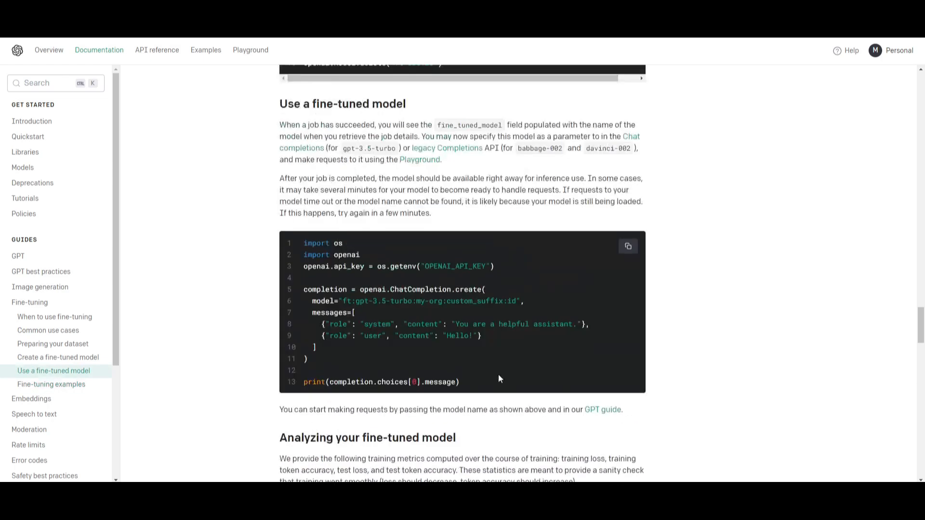
{"action": "scroll", "coordinate": [498, 373], "scroll_direction": "up", "scroll_amount": 6}
{"action": "scroll", "coordinate": [596, 339], "scroll_direction": "up", "scroll_amount": 4}
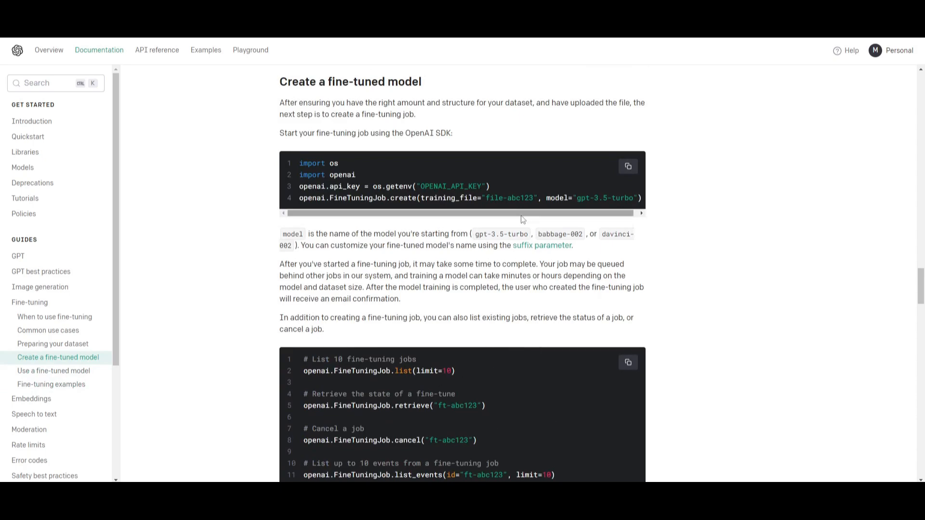
{"action": "scroll", "coordinate": [568, 319], "scroll_direction": "up", "scroll_amount": 3}
{"action": "scroll", "coordinate": [500, 353], "scroll_direction": "up", "scroll_amount": 5}
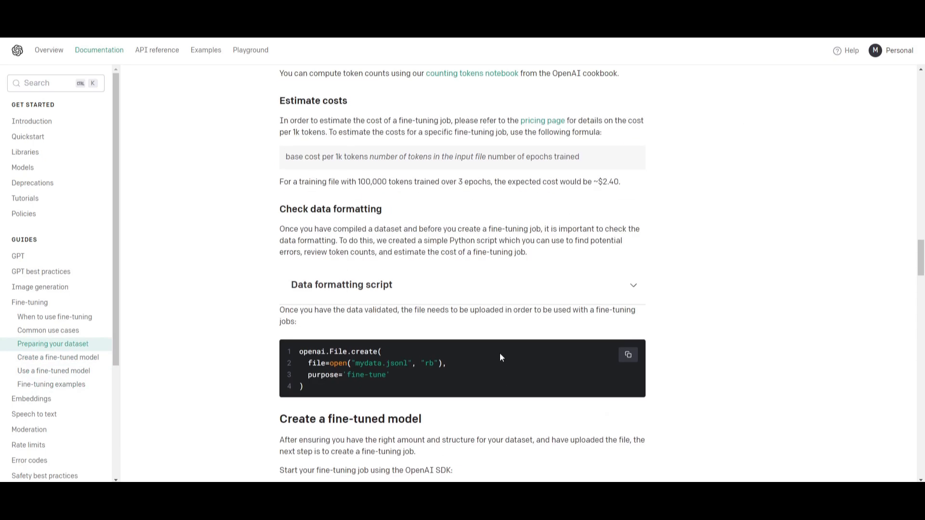
{"action": "scroll", "coordinate": [444, 351], "scroll_direction": "up", "scroll_amount": 5}
{"action": "scroll", "coordinate": [420, 354], "scroll_direction": "up", "scroll_amount": 4}
{"action": "scroll", "coordinate": [421, 355], "scroll_direction": "up", "scroll_amount": 6}
{"action": "scroll", "coordinate": [361, 289], "scroll_direction": "up", "scroll_amount": 6}
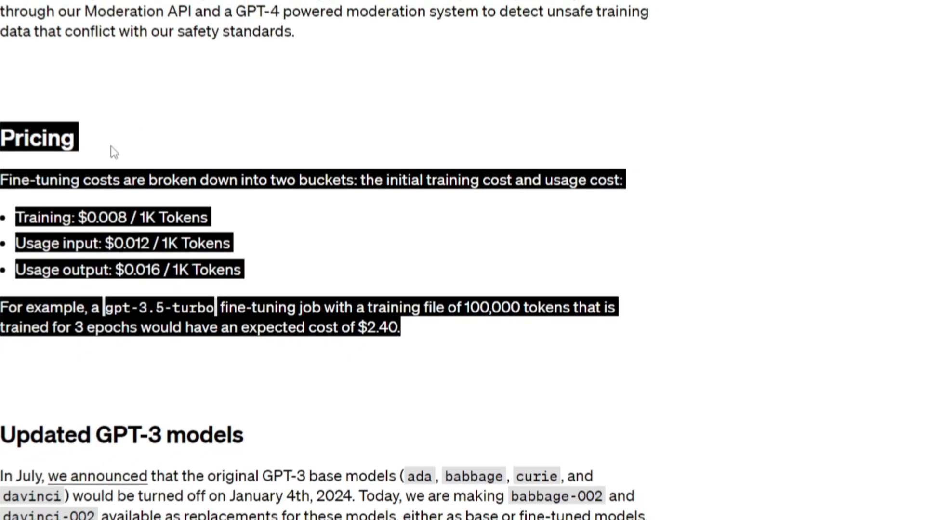
Highlight the initial training cost wording in the Pricing section, then clear the selection.
{"action": "left_click", "coordinate": [114, 189]}
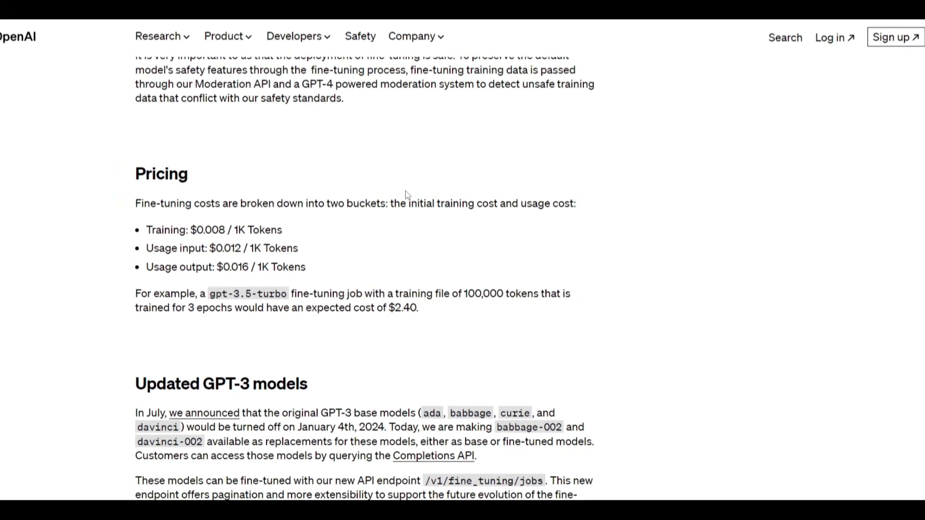
{"action": "left_click_drag", "start_coordinate": [408, 203], "coordinate": [491, 203]}
{"action": "left_click", "coordinate": [497, 204]}
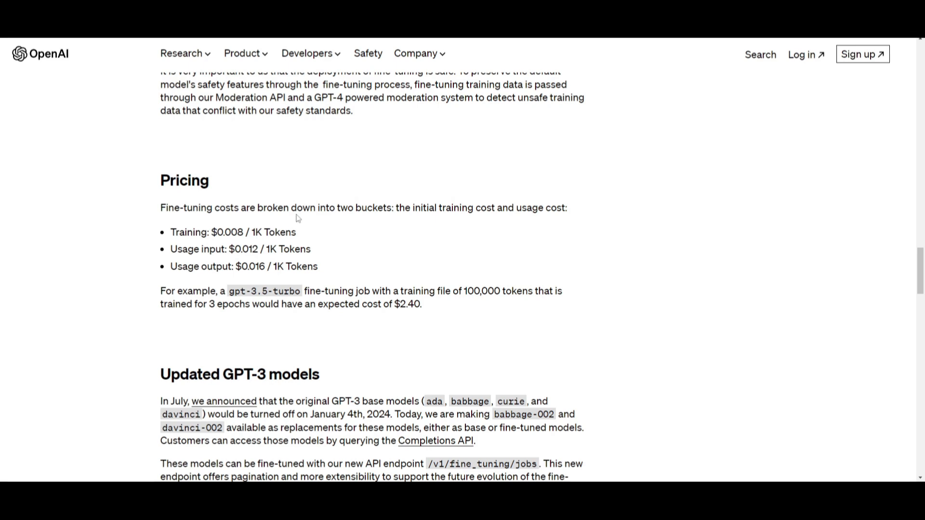
{"action": "scroll", "coordinate": [201, 250], "scroll_direction": "down", "scroll_amount": 1}
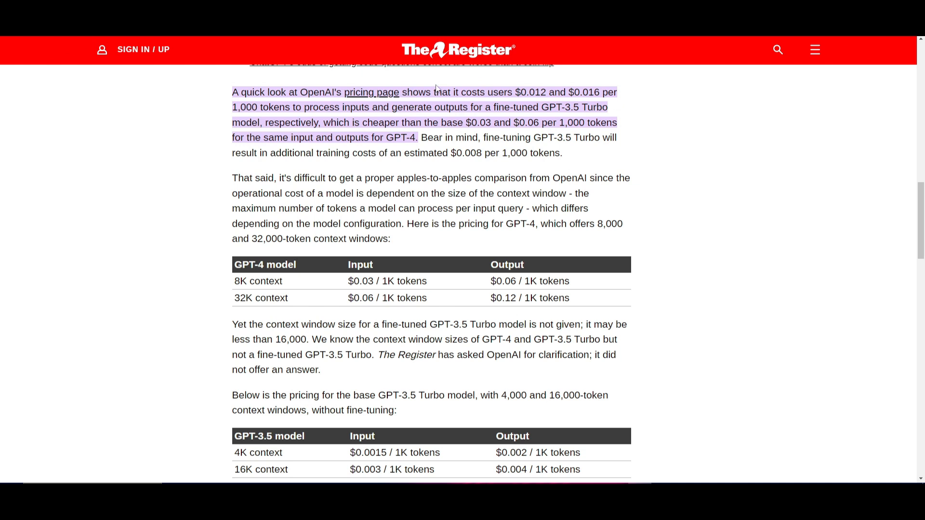
{"action": "scroll", "coordinate": [454, 205], "scroll_direction": "down", "scroll_amount": 2}
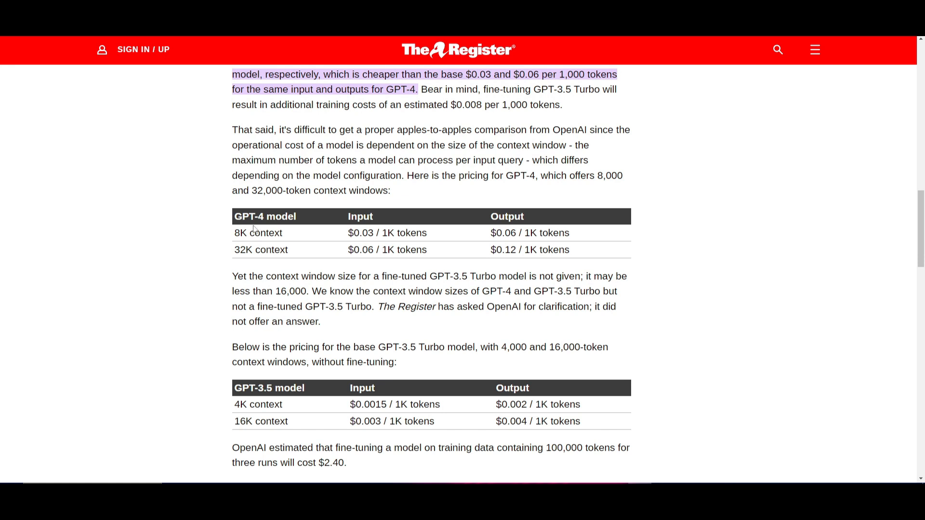
Highlight the GPT-4 pricing table rows and the additional training costs phrase, then clear the selections.
{"action": "left_click_drag", "start_coordinate": [443, 246], "coordinate": [434, 252]}
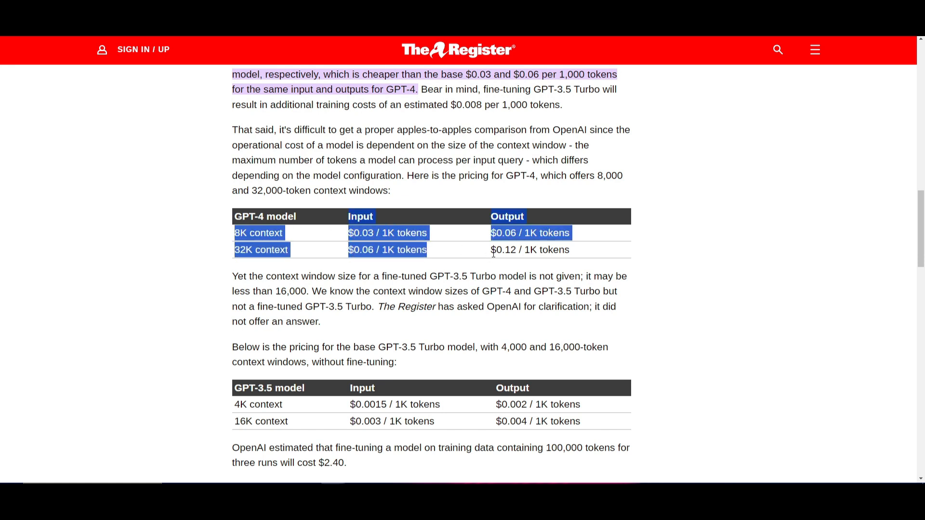
{"action": "left_click", "coordinate": [535, 261]}
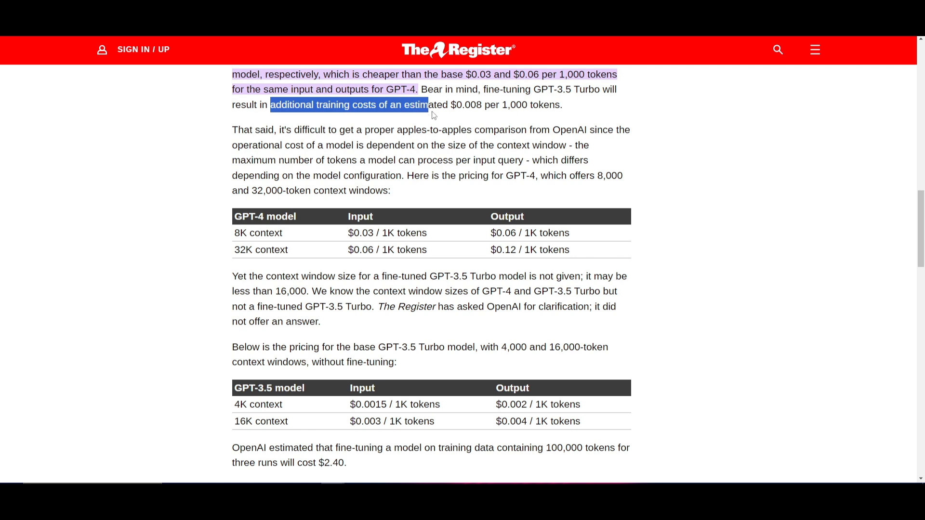
{"action": "left_click", "coordinate": [462, 110]}
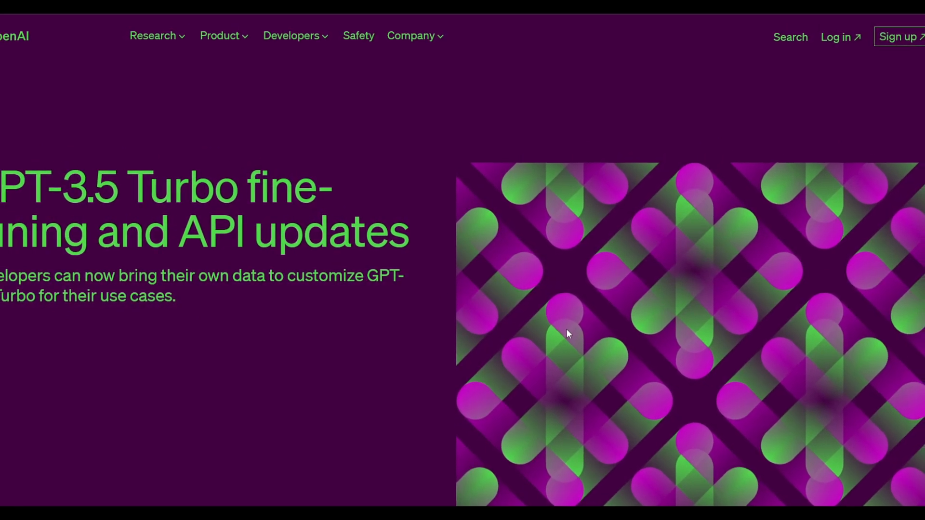
{"action": "scroll", "coordinate": [566, 328], "scroll_direction": "down", "scroll_amount": 3}
{"action": "scroll", "coordinate": [565, 329], "scroll_direction": "down", "scroll_amount": 3}
{"action": "scroll", "coordinate": [490, 325], "scroll_direction": "down", "scroll_amount": 4}
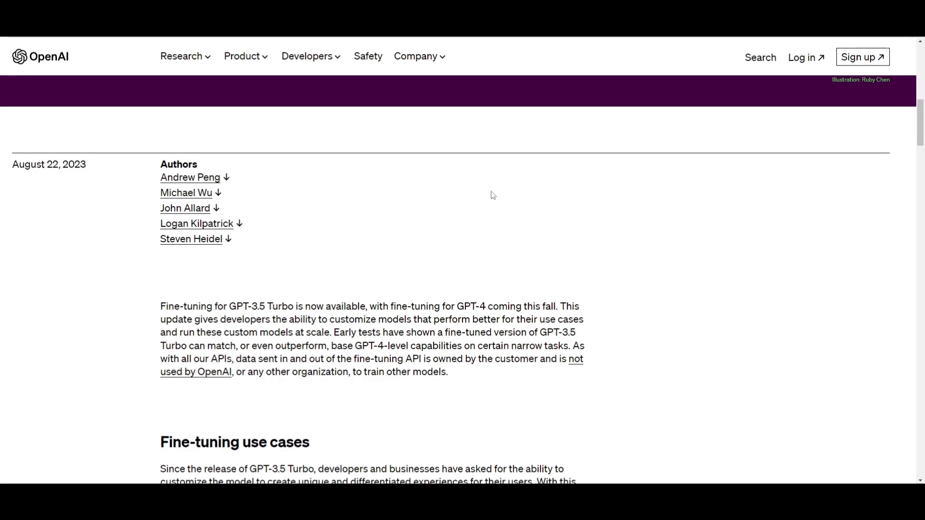
{"action": "scroll", "coordinate": [488, 193], "scroll_direction": "down", "scroll_amount": 3}
{"action": "scroll", "coordinate": [488, 194], "scroll_direction": "down", "scroll_amount": 5}
{"action": "scroll", "coordinate": [488, 194], "scroll_direction": "down", "scroll_amount": 4}
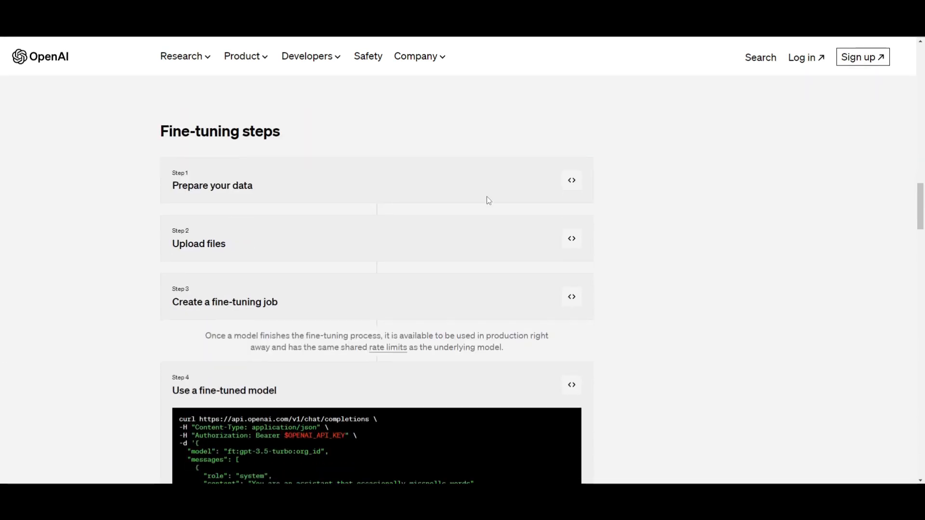
{"action": "scroll", "coordinate": [486, 199], "scroll_direction": "down", "scroll_amount": 3}
{"action": "scroll", "coordinate": [760, 270], "scroll_direction": "up", "scroll_amount": 5}
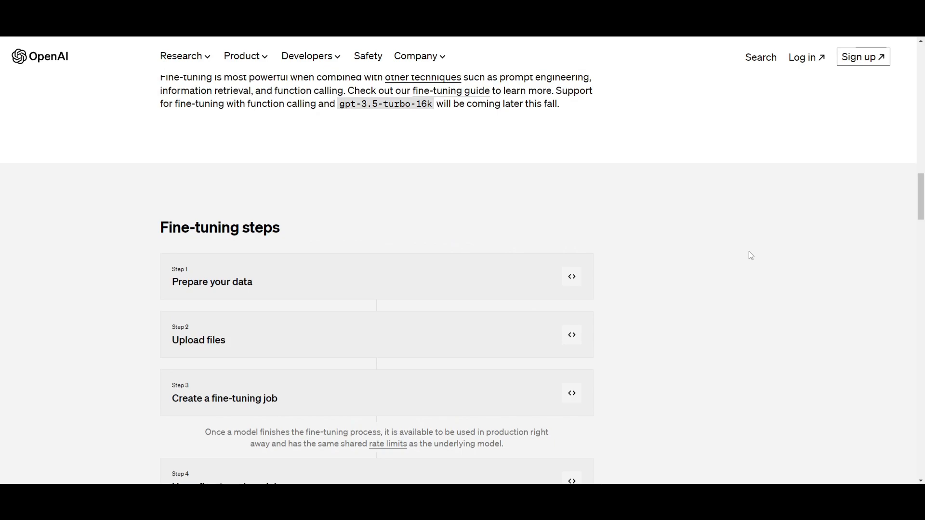
{"action": "scroll", "coordinate": [749, 250], "scroll_direction": "up", "scroll_amount": 6}
{"action": "scroll", "coordinate": [708, 246], "scroll_direction": "up", "scroll_amount": 6}
{"action": "scroll", "coordinate": [645, 267], "scroll_direction": "up", "scroll_amount": 3}
{"action": "scroll", "coordinate": [645, 272], "scroll_direction": "up", "scroll_amount": 4}
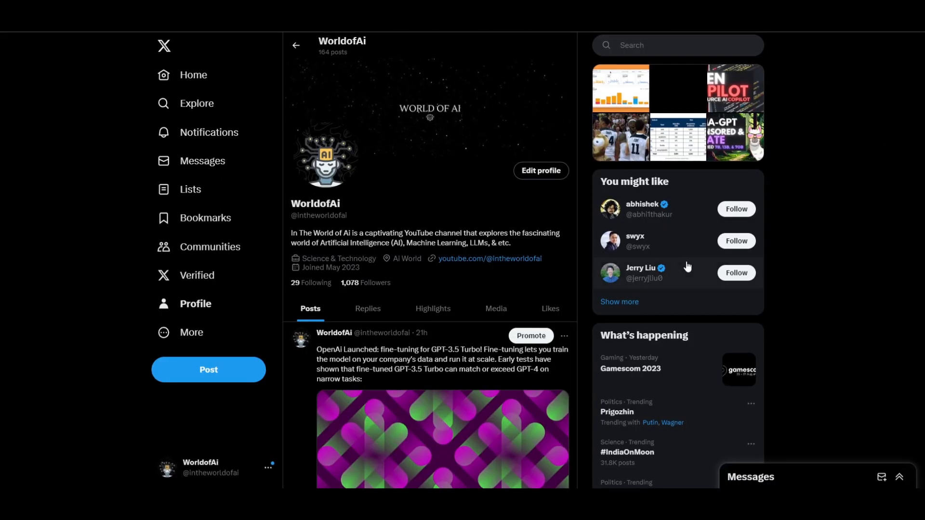
{"action": "scroll", "coordinate": [444, 221], "scroll_direction": "down", "scroll_amount": 3}
{"action": "scroll", "coordinate": [436, 200], "scroll_direction": "down", "scroll_amount": 5}
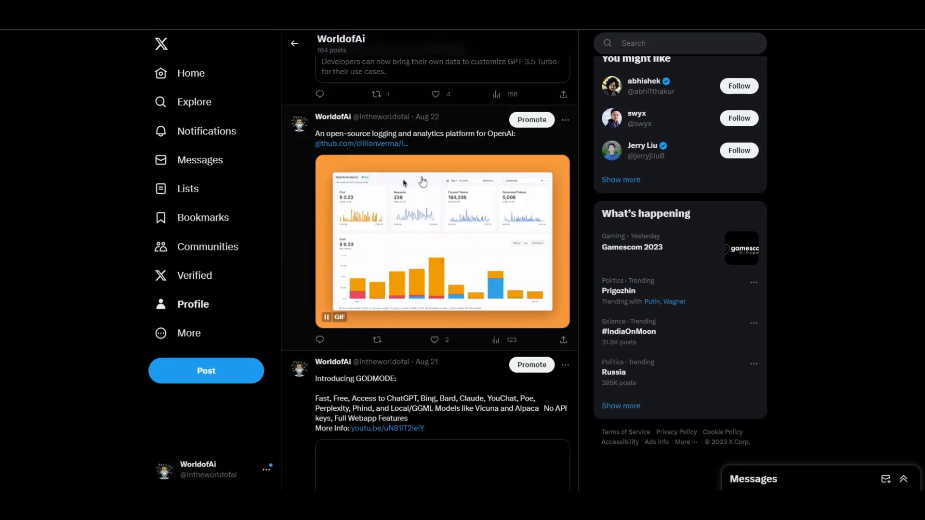
{"action": "scroll", "coordinate": [420, 187], "scroll_direction": "down", "scroll_amount": 5}
{"action": "scroll", "coordinate": [412, 181], "scroll_direction": "down", "scroll_amount": 5}
{"action": "scroll", "coordinate": [364, 187], "scroll_direction": "down", "scroll_amount": 4}
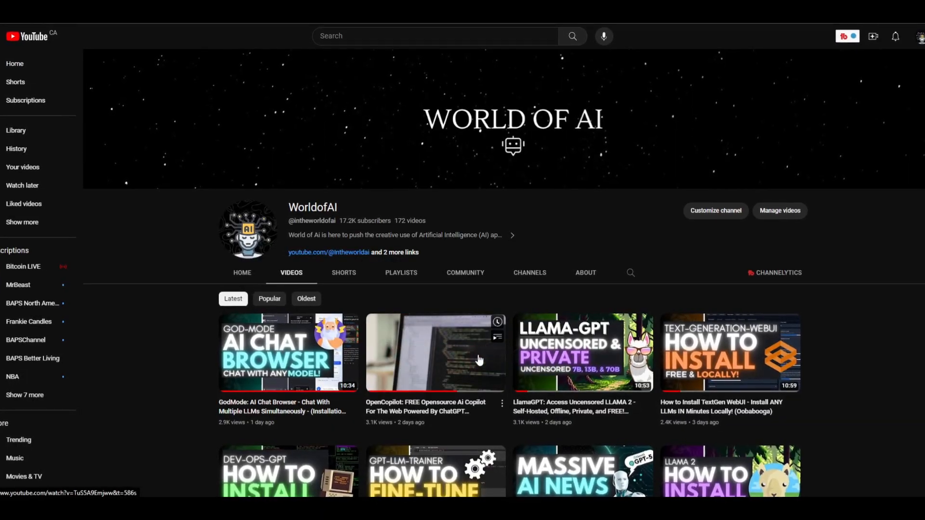
{"action": "scroll", "coordinate": [478, 365], "scroll_direction": "down", "scroll_amount": 5}
{"action": "scroll", "coordinate": [506, 304], "scroll_direction": "down", "scroll_amount": 5}
{"action": "scroll", "coordinate": [521, 289], "scroll_direction": "down", "scroll_amount": 3}
{"action": "scroll", "coordinate": [528, 287], "scroll_direction": "down", "scroll_amount": 2}
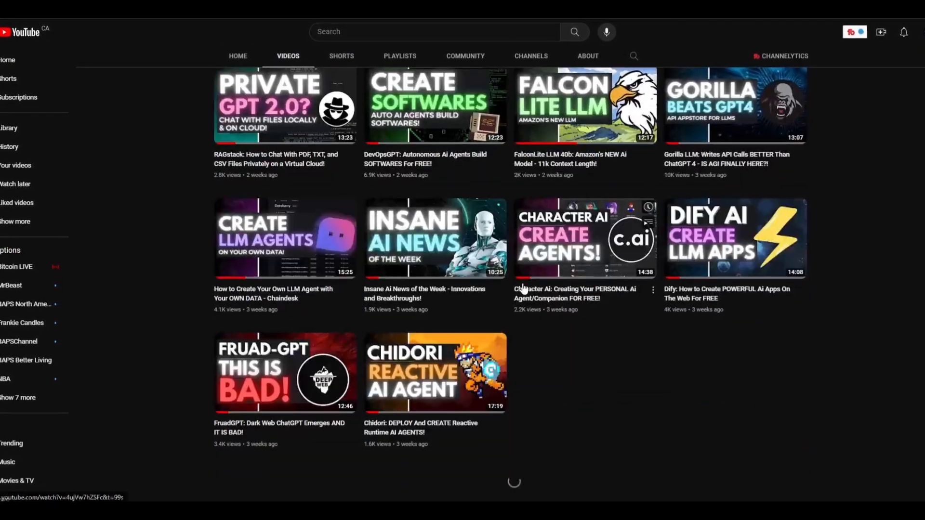
{"action": "scroll", "coordinate": [576, 276], "scroll_direction": "down", "scroll_amount": 5}
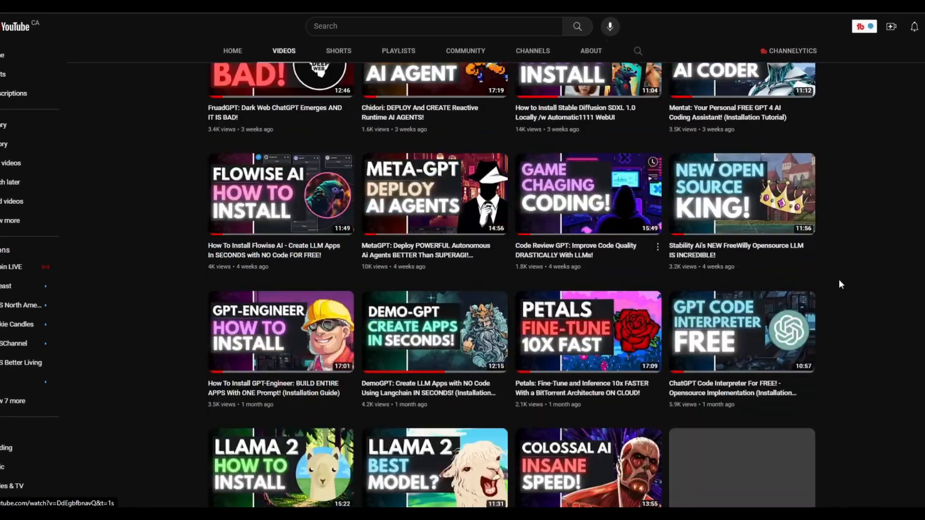
{"action": "scroll", "coordinate": [635, 217], "scroll_direction": "down", "scroll_amount": 2}
{"action": "scroll", "coordinate": [642, 209], "scroll_direction": "down", "scroll_amount": 4}
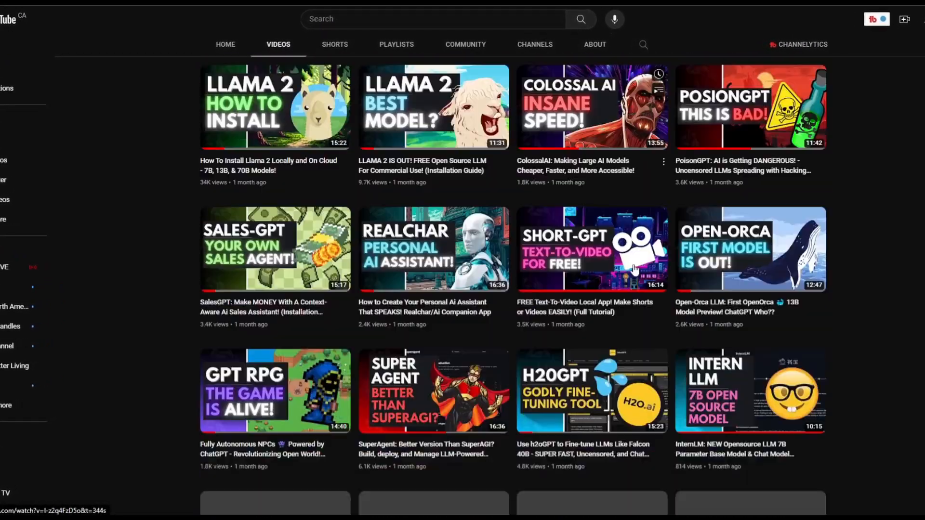
{"action": "scroll", "coordinate": [621, 195], "scroll_direction": "down", "scroll_amount": 1}
{"action": "scroll", "coordinate": [607, 181], "scroll_direction": "down", "scroll_amount": 4}
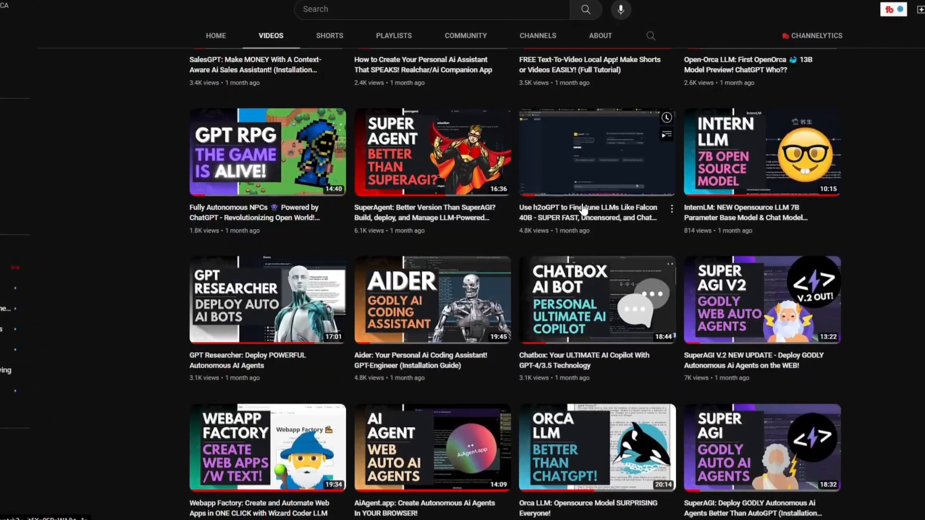
{"action": "scroll", "coordinate": [594, 188], "scroll_direction": "down", "scroll_amount": 2}
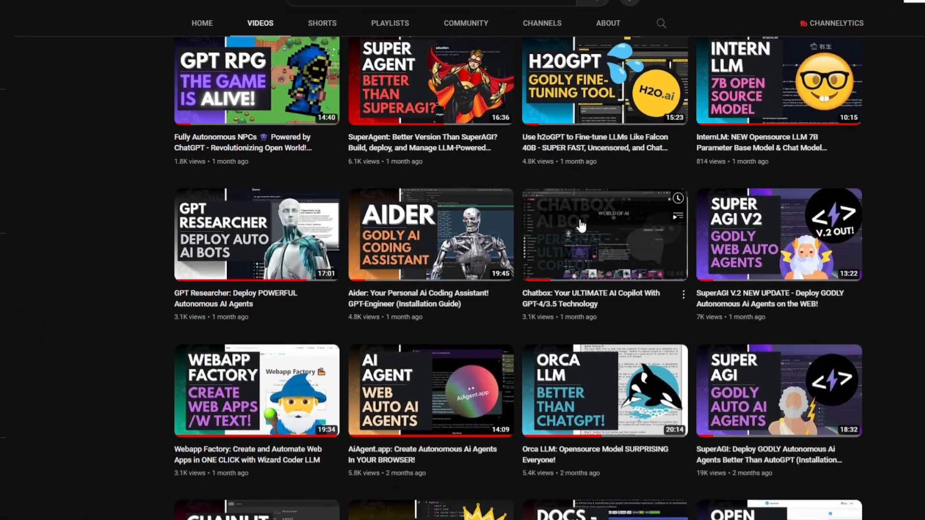
{"action": "mouse_move", "coordinate": [597, 299]}
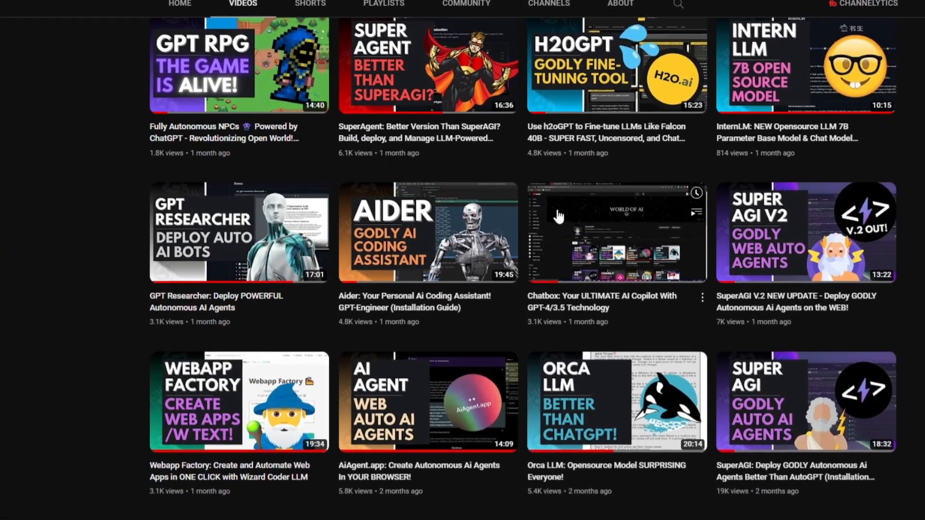
{"action": "scroll", "coordinate": [588, 224], "scroll_direction": "down", "scroll_amount": 3}
{"action": "scroll", "coordinate": [506, 232], "scroll_direction": "down", "scroll_amount": 5}
{"action": "scroll", "coordinate": [463, 235], "scroll_direction": "down", "scroll_amount": 3}
{"action": "scroll", "coordinate": [442, 239], "scroll_direction": "down", "scroll_amount": 5}
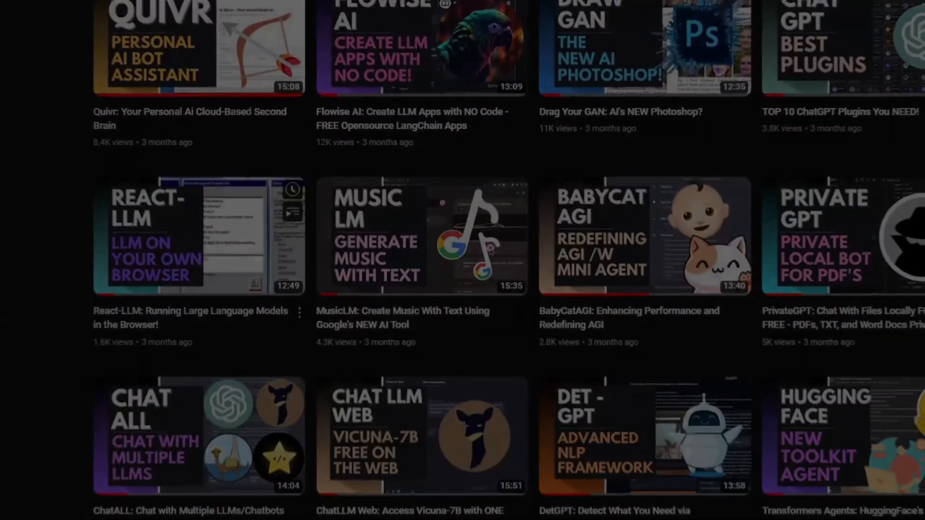